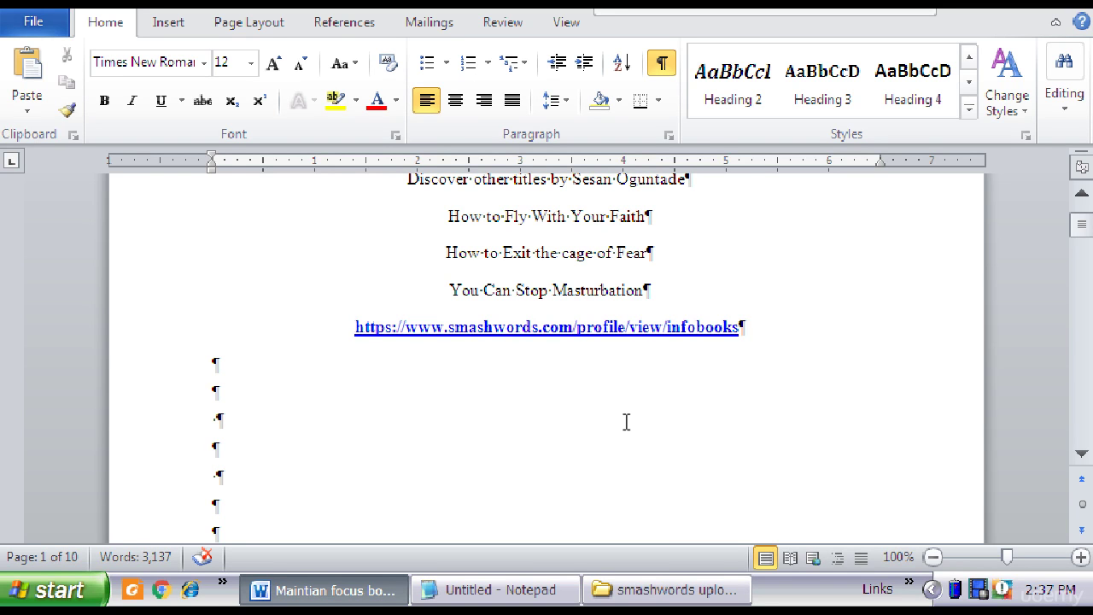
Examine the title page and the run of empty paragraphs below the Smashwords profile link
{"action": "left_click", "coordinate": [1082, 457]}
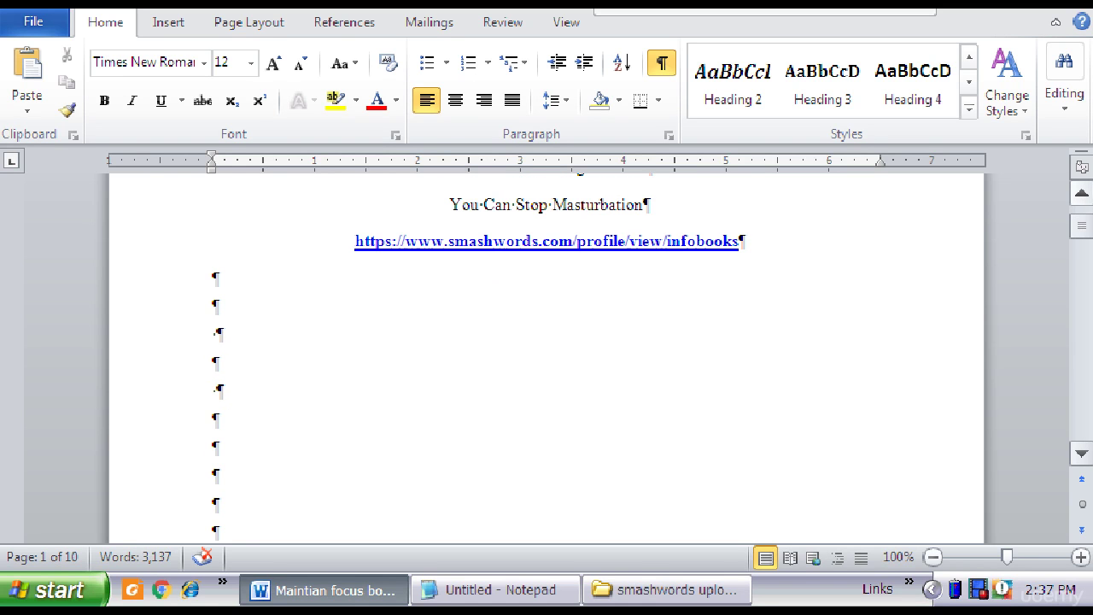
{"action": "left_click", "coordinate": [1082, 195]}
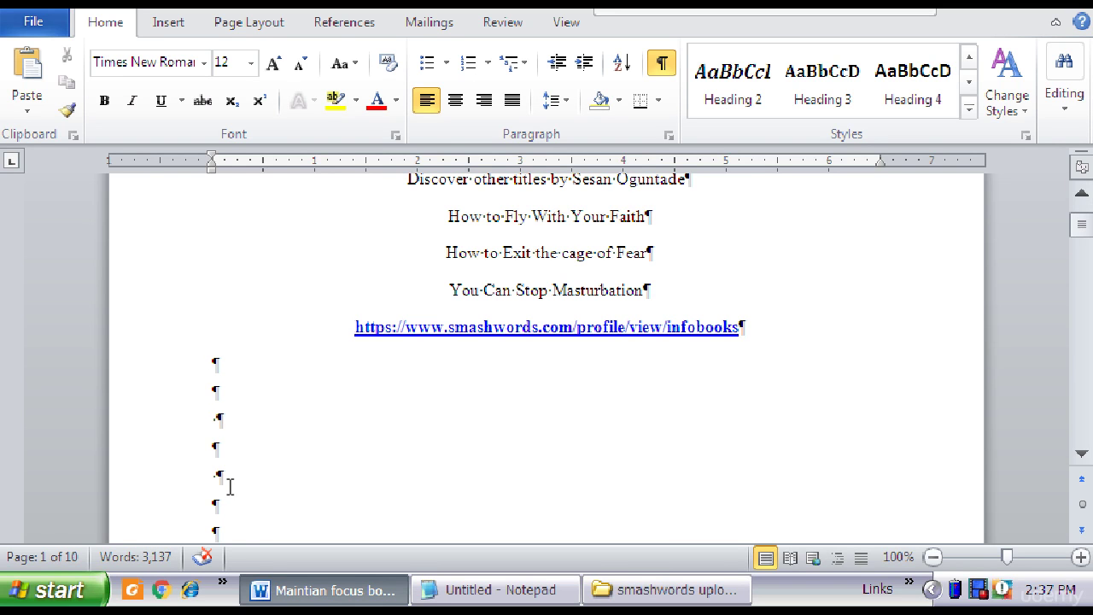
{"action": "left_click", "coordinate": [1083, 453]}
{"action": "left_click", "coordinate": [1083, 453]}
{"action": "scroll", "coordinate": [1082, 454], "scroll_direction": "down", "scroll_amount": 3}
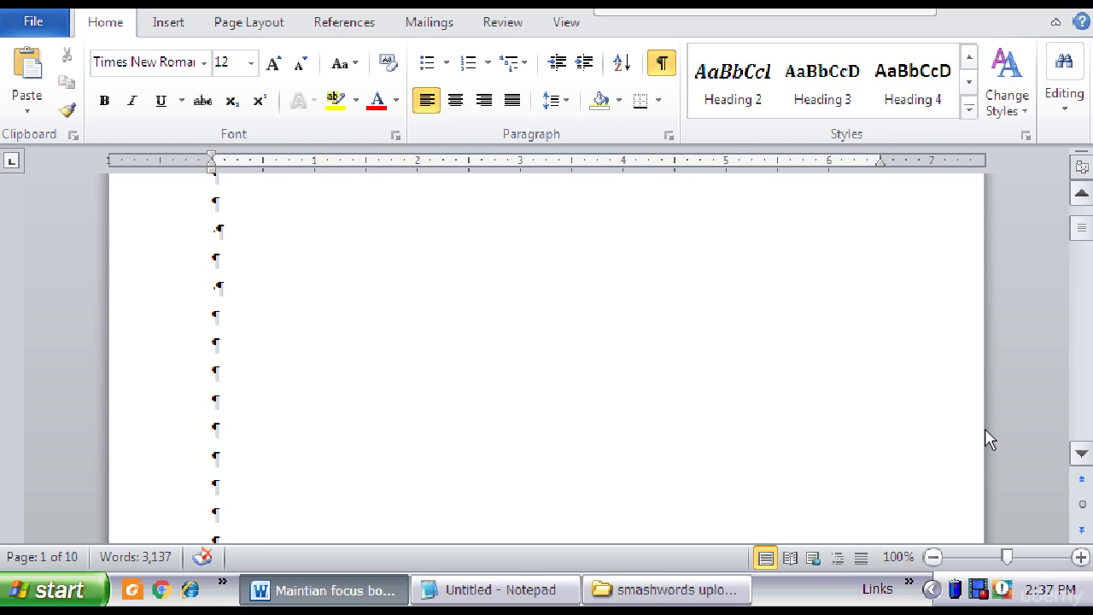
{"action": "left_click", "coordinate": [1082, 194]}
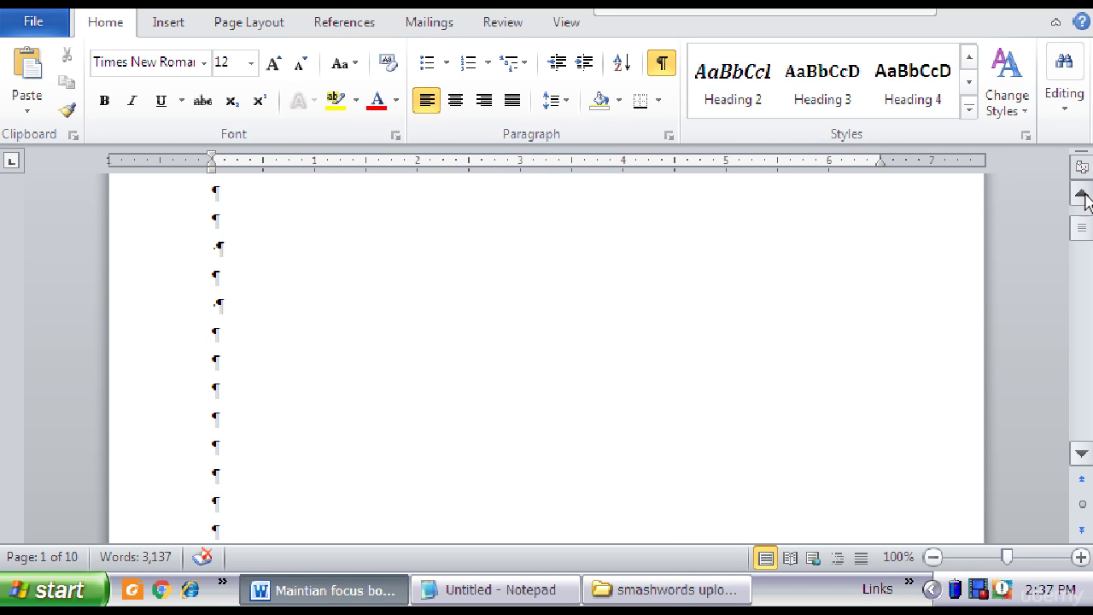
{"action": "left_click", "coordinate": [1083, 194]}
{"action": "left_click", "coordinate": [1082, 193]}
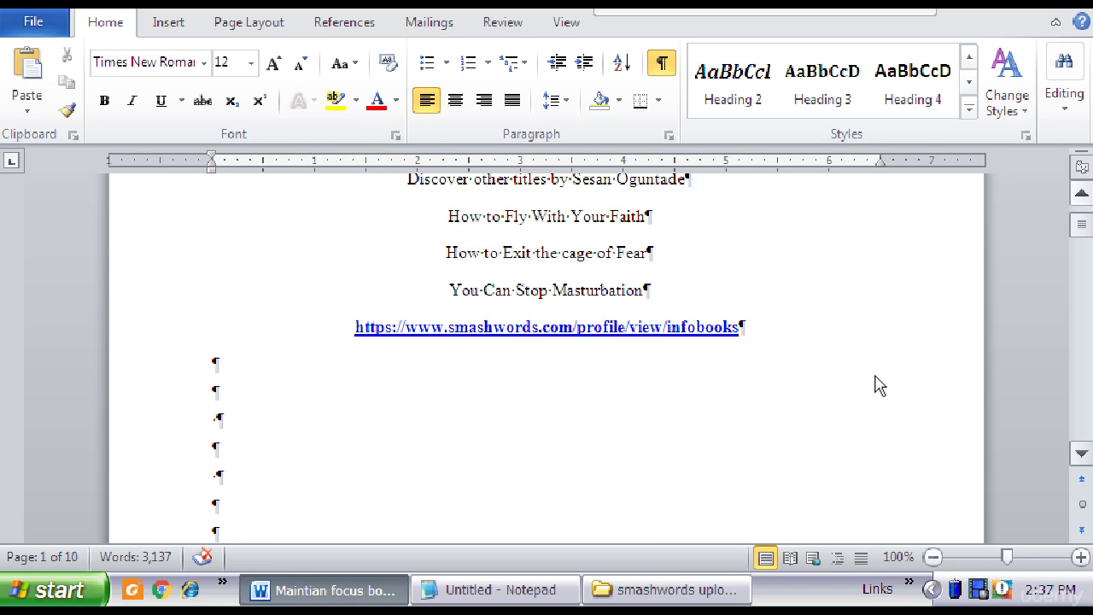
{"action": "left_click", "coordinate": [1079, 197]}
{"action": "left_click", "coordinate": [1079, 197]}
{"action": "left_click", "coordinate": [1080, 197]}
{"action": "left_click", "coordinate": [1079, 197]}
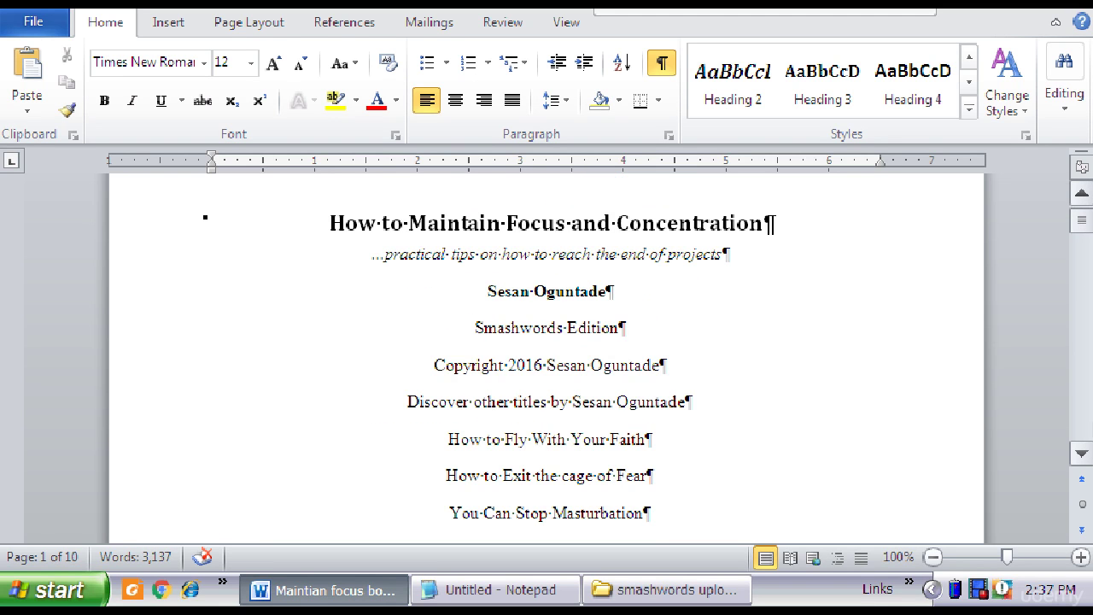
{"action": "left_click", "coordinate": [1082, 454]}
{"action": "left_click", "coordinate": [1082, 455]}
{"action": "left_click", "coordinate": [1083, 454]}
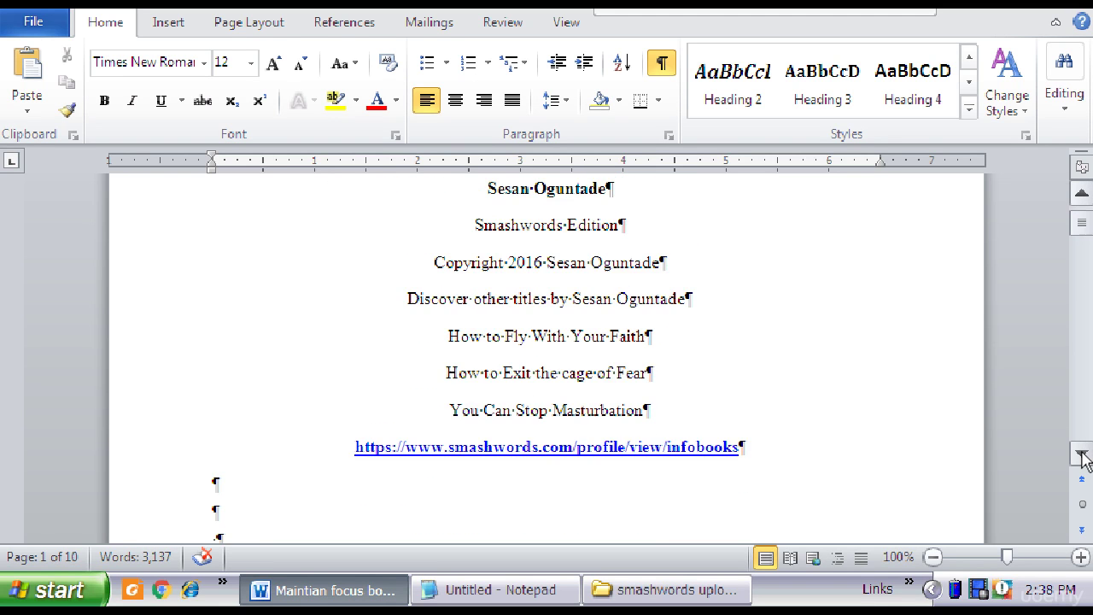
{"action": "left_click", "coordinate": [1082, 455]}
{"action": "left_click", "coordinate": [1082, 454]}
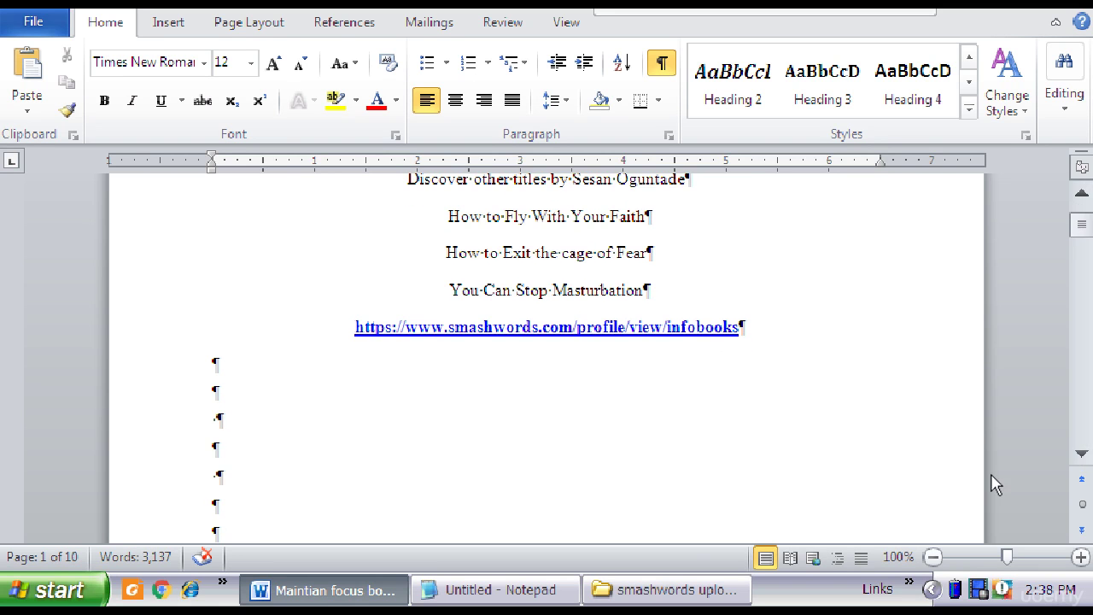
Delete all empty paragraphs between the Smashwords profile link and the "Book Text" line
{"action": "left_click", "coordinate": [1082, 454]}
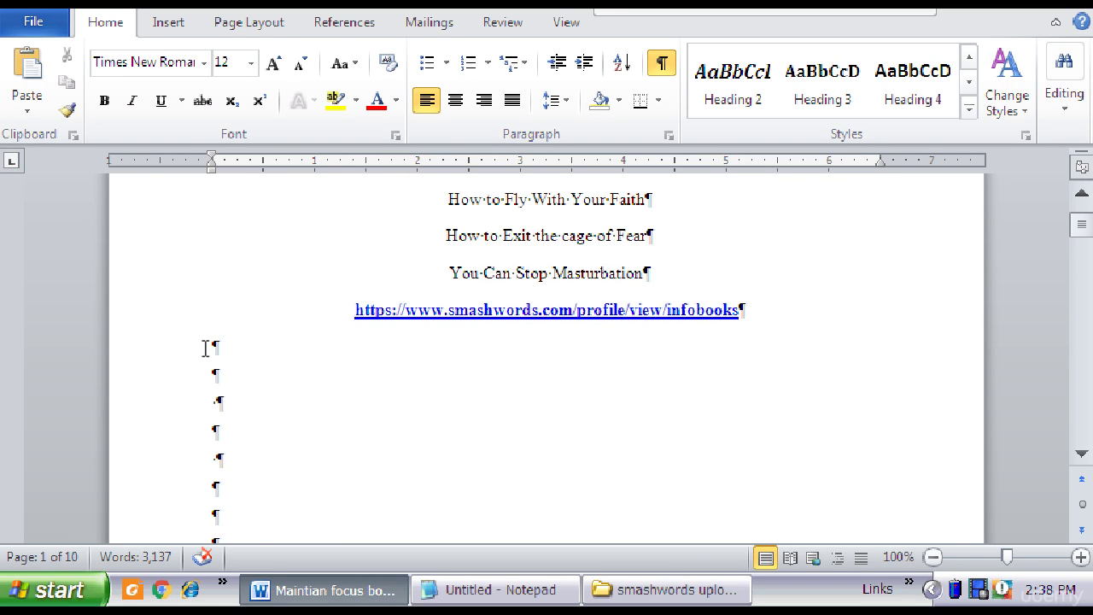
{"action": "left_click_drag", "start_coordinate": [205, 348], "coordinate": [223, 255]}
{"action": "scroll", "coordinate": [242, 481], "scroll_direction": "down", "scroll_amount": 3}
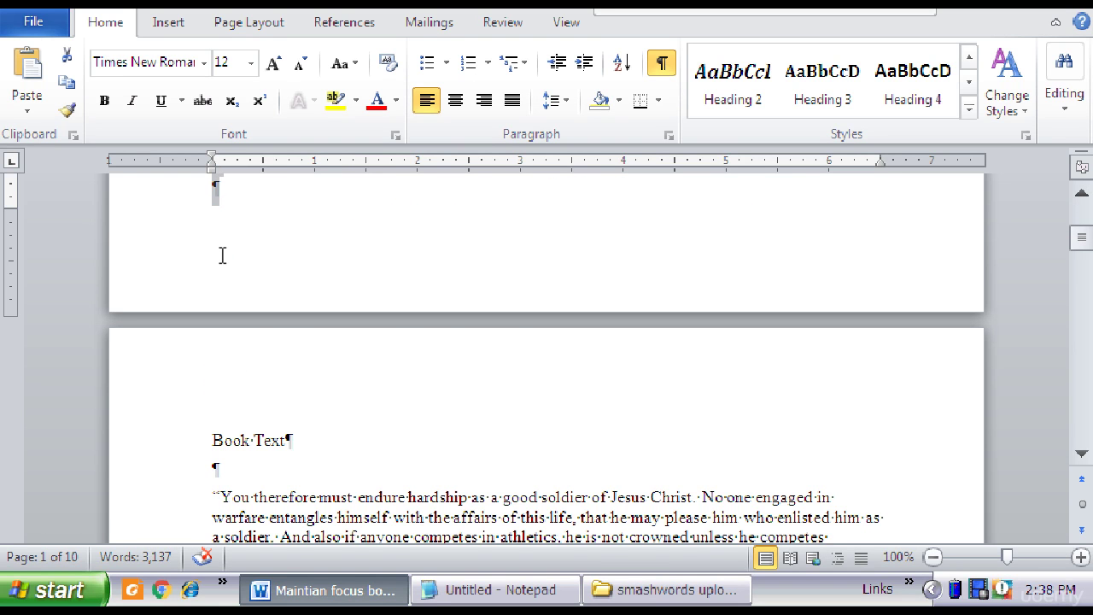
{"action": "key", "text": "Delete"}
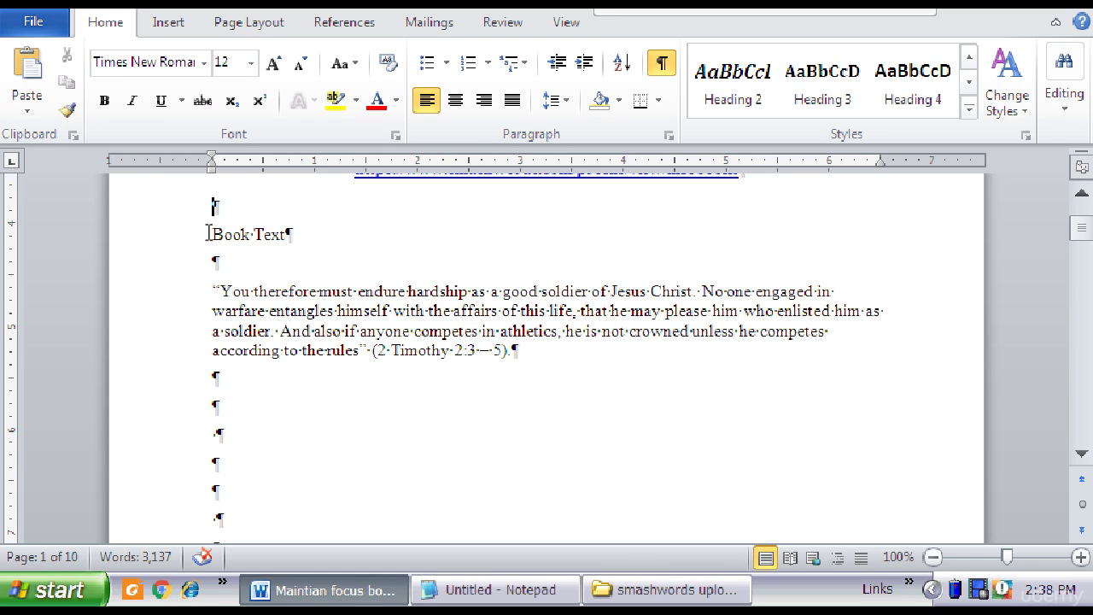
{"action": "key", "text": "Delete"}
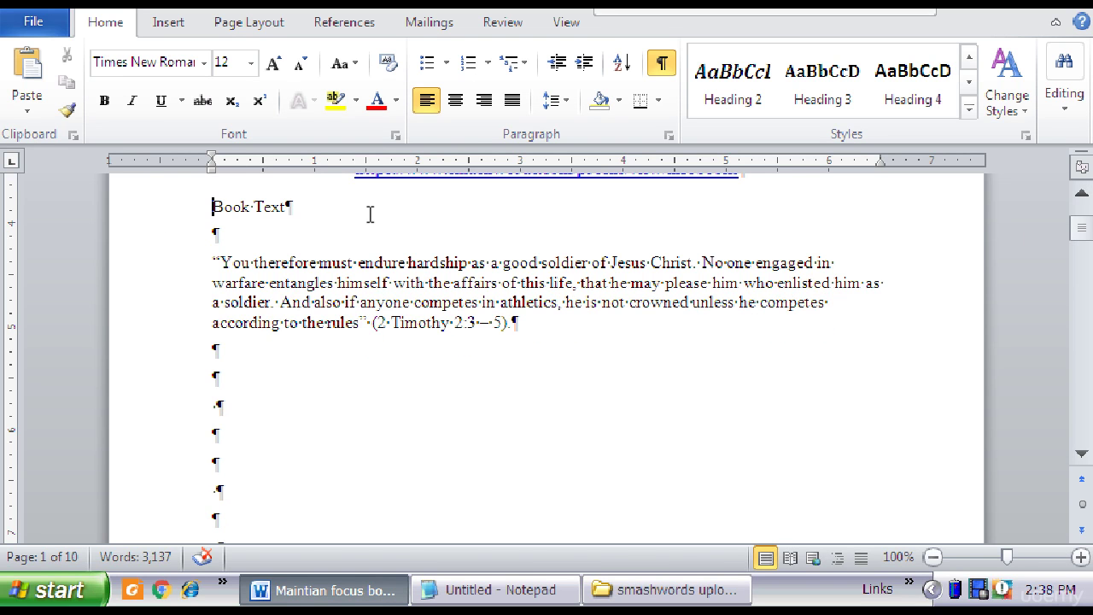
Make the "Book Text" line bold and remove the empty paragraph beneath it
{"action": "left_click", "coordinate": [1081, 193]}
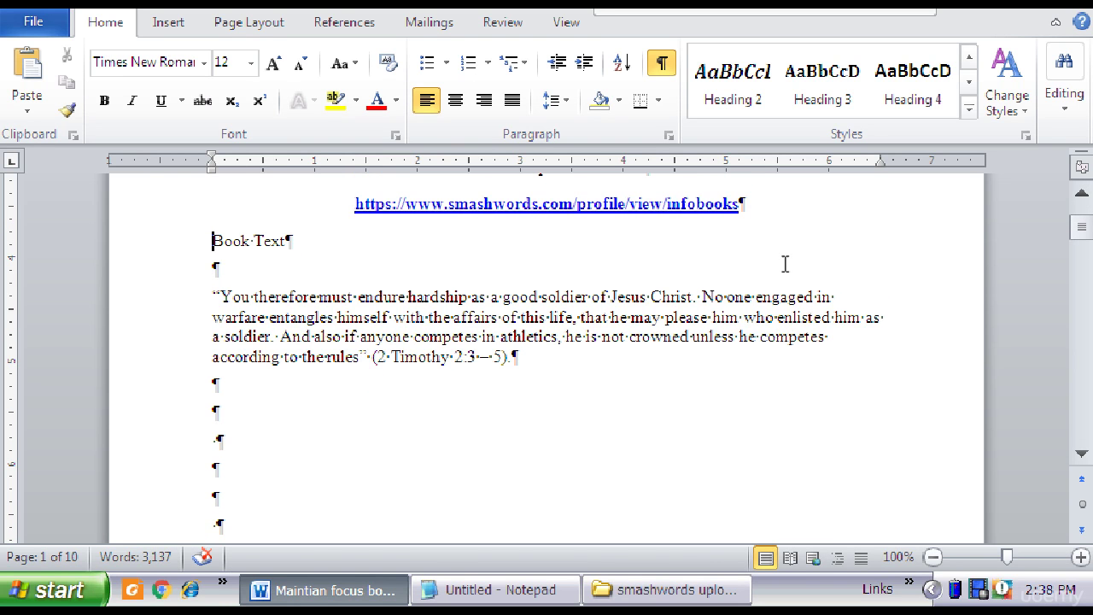
{"action": "left_click", "coordinate": [1081, 194]}
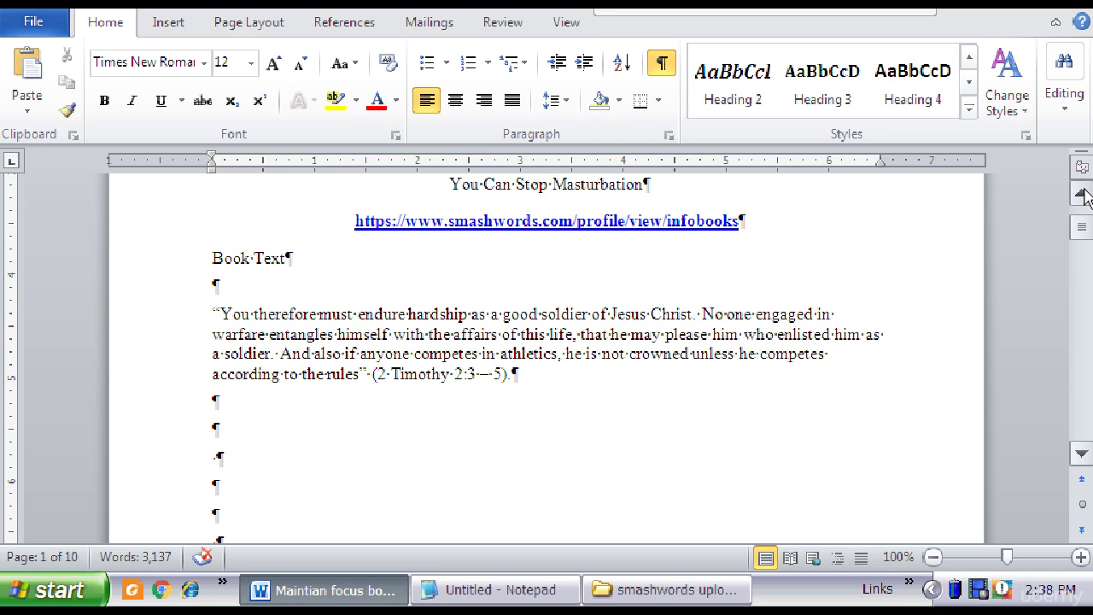
{"action": "left_click", "coordinate": [179, 271]}
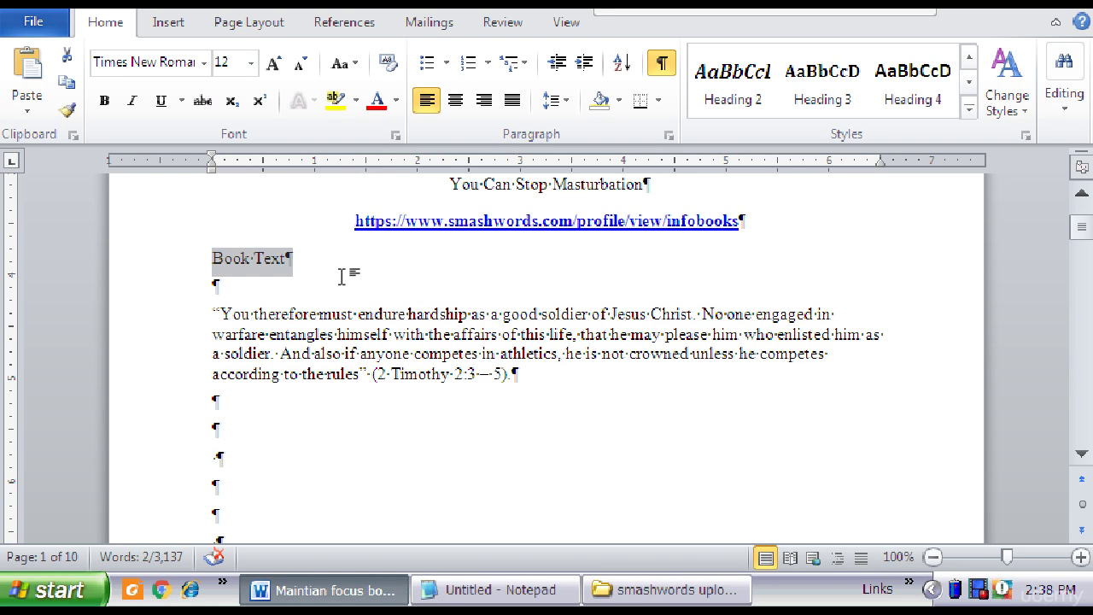
{"action": "left_click", "coordinate": [103, 100]}
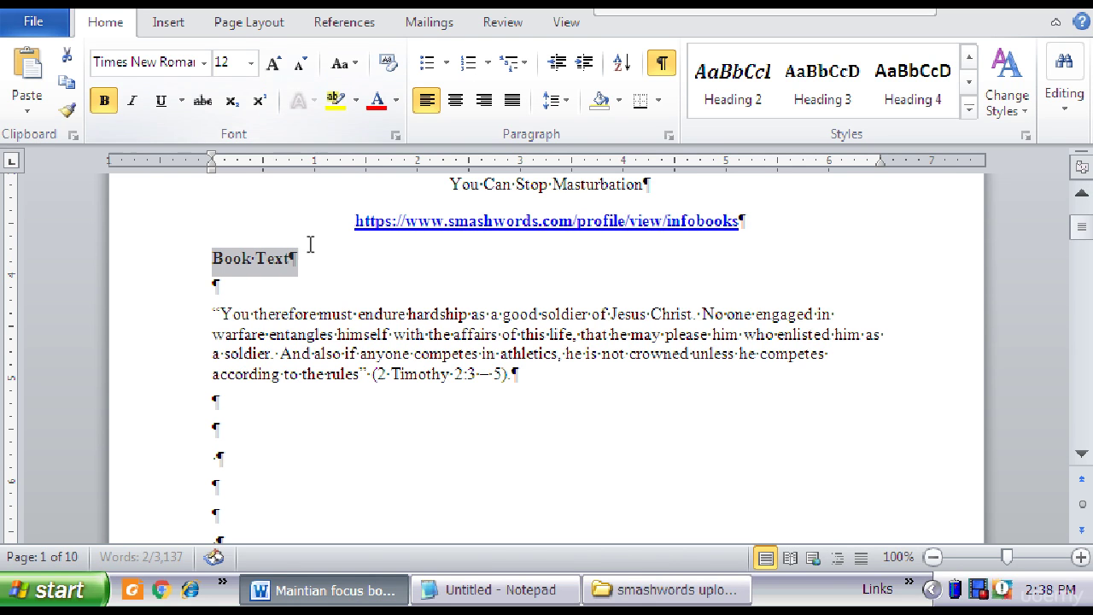
{"action": "left_click", "coordinate": [214, 313]}
{"action": "key", "text": "BackSpace"}
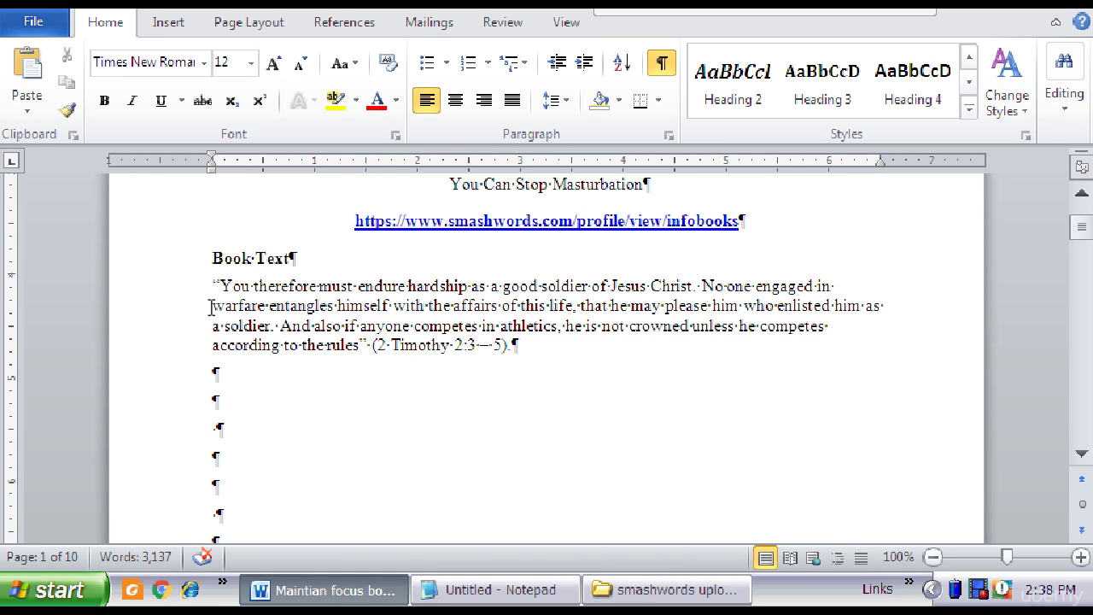
Delete the block of empty paragraphs between the 2 Timothy quotation and the "Praise for Some of Our Bible Problem-Solving Books" line
{"action": "left_click", "coordinate": [1082, 453]}
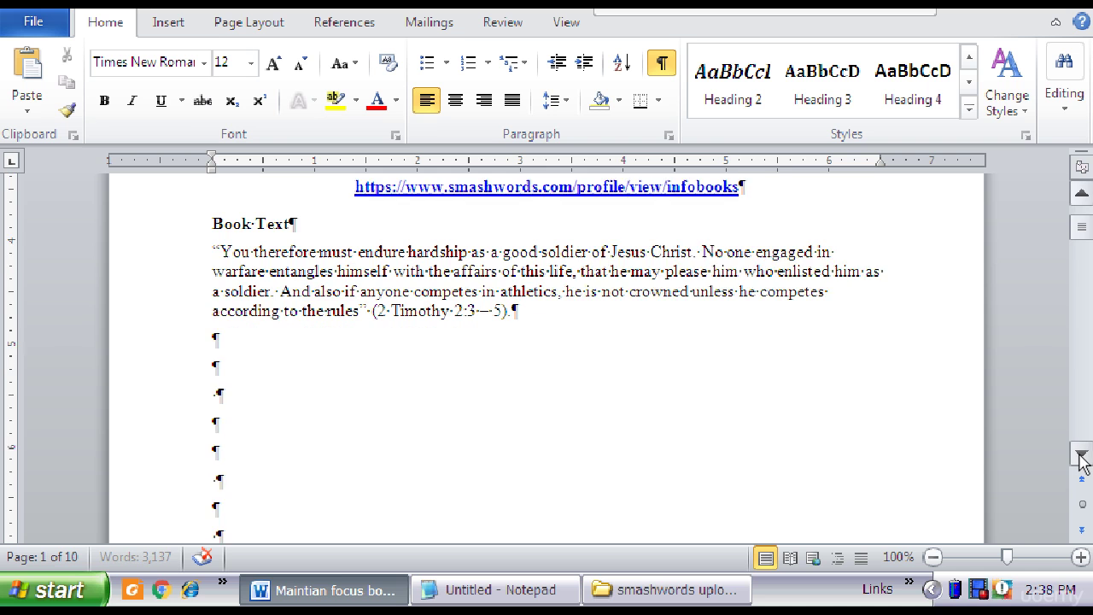
{"action": "left_click", "coordinate": [1082, 454]}
{"action": "left_click", "coordinate": [1081, 195]}
{"action": "left_click", "coordinate": [1081, 194]}
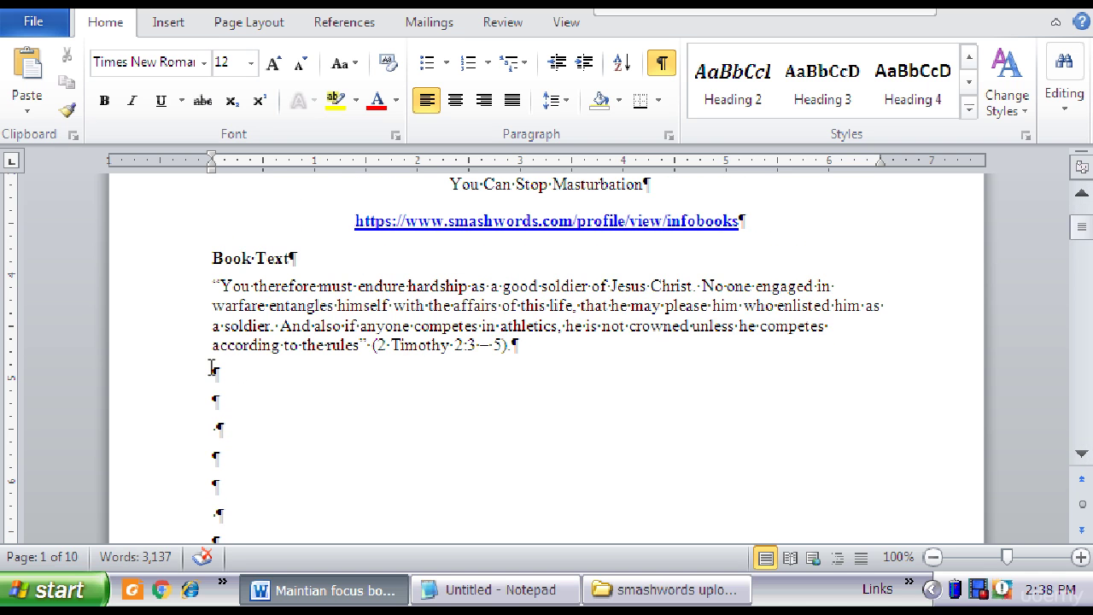
{"action": "left_click_drag", "start_coordinate": [212, 367], "coordinate": [222, 413]}
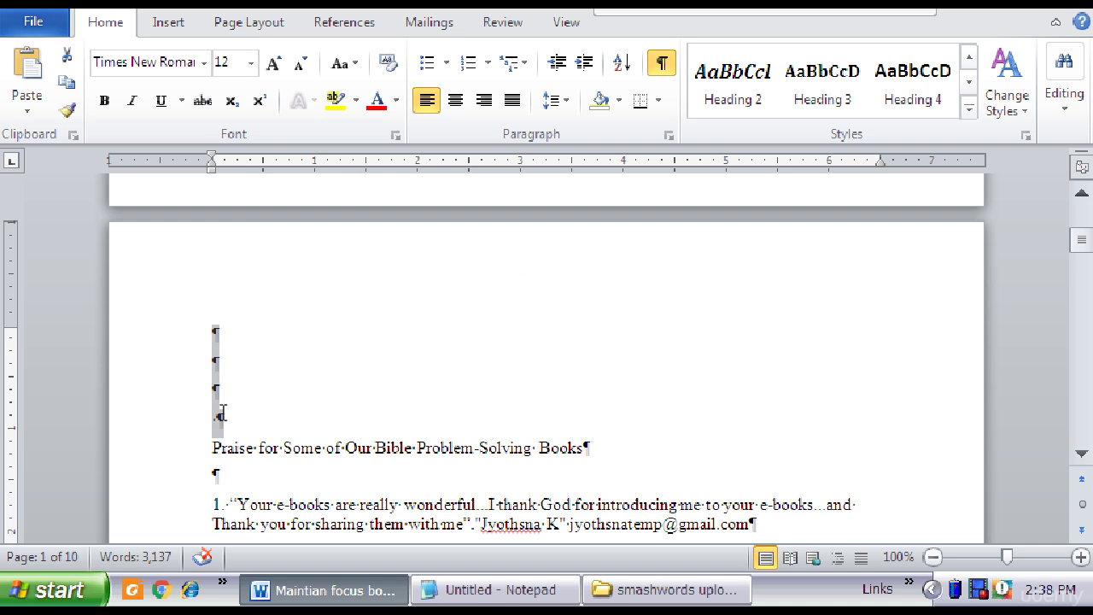
{"action": "key", "text": "Delete"}
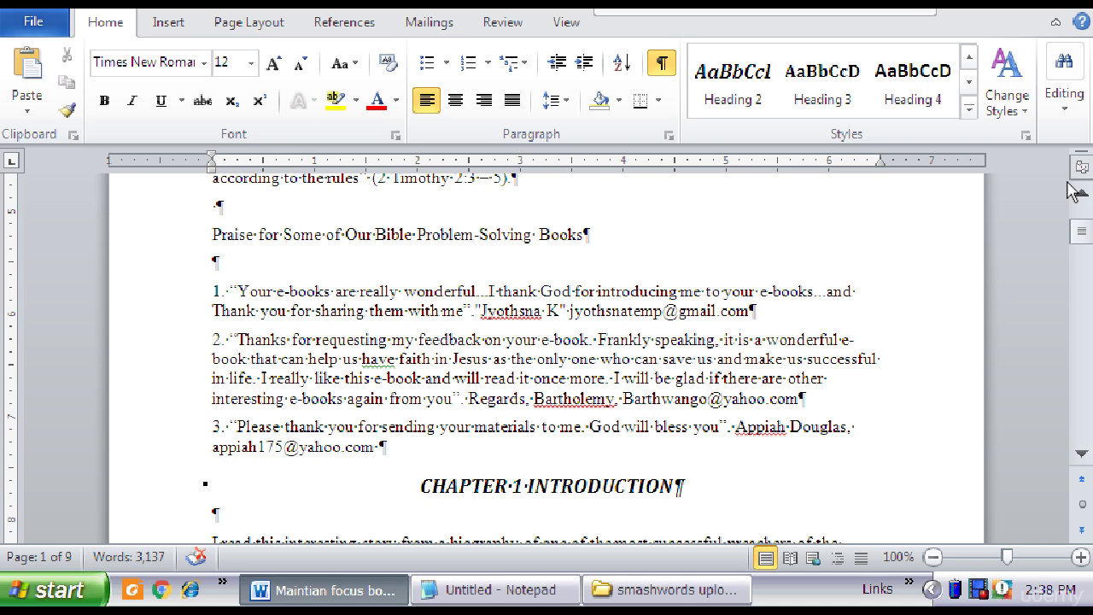
Remove the leftover blank line and leading space before "Praise for Some of Our Bible Problem-Solving Books"
{"action": "scroll", "coordinate": [1078, 196], "scroll_direction": "up", "scroll_amount": 2}
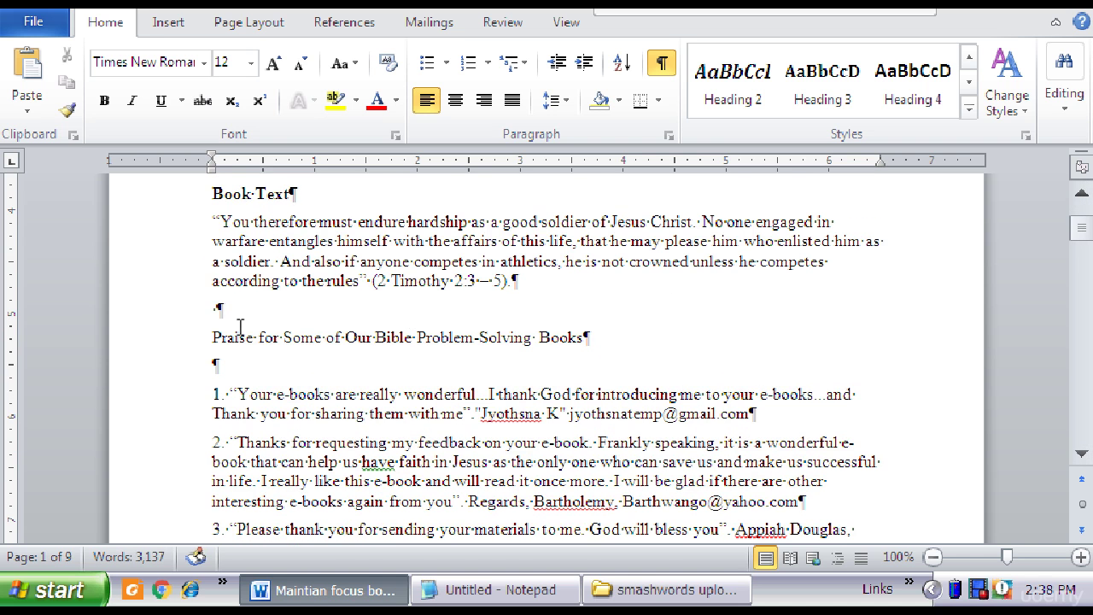
{"action": "left_click", "coordinate": [210, 336]}
{"action": "key", "text": "BackSpace"}
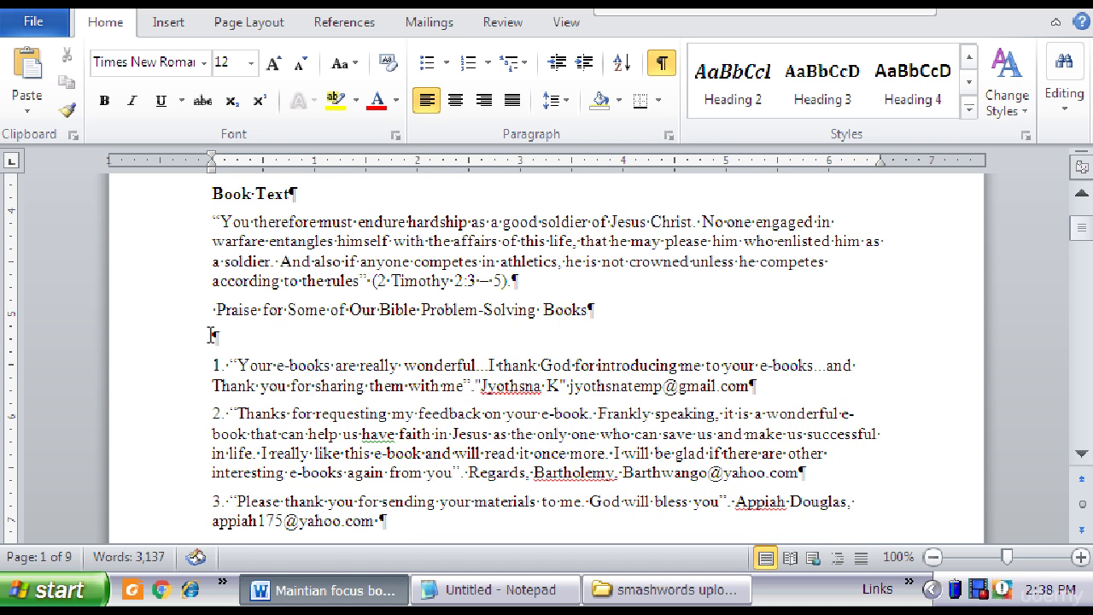
{"action": "key", "text": "Delete"}
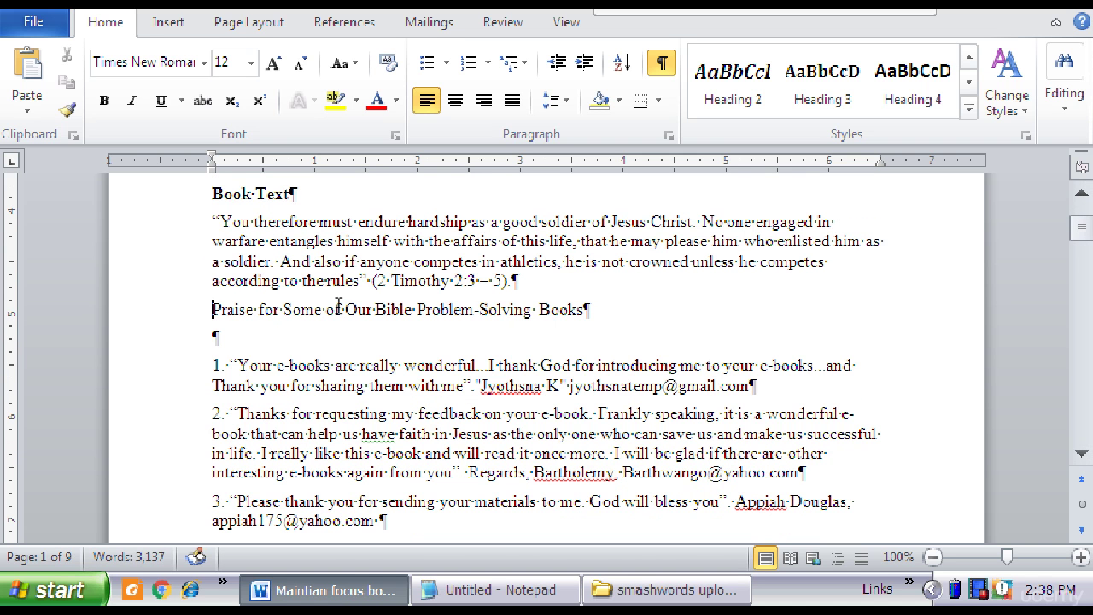
Make the "Praise for Some of Our Bible Problem-Solving Books" line bold and remove the empty paragraph beneath it
{"action": "left_click", "coordinate": [162, 318]}
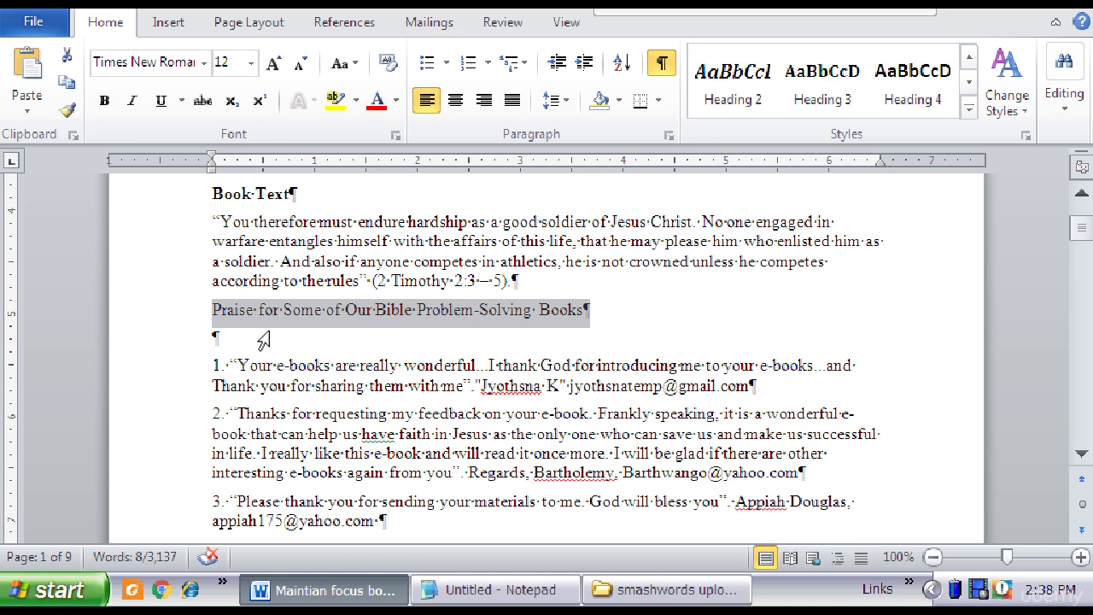
{"action": "left_click", "coordinate": [104, 102]}
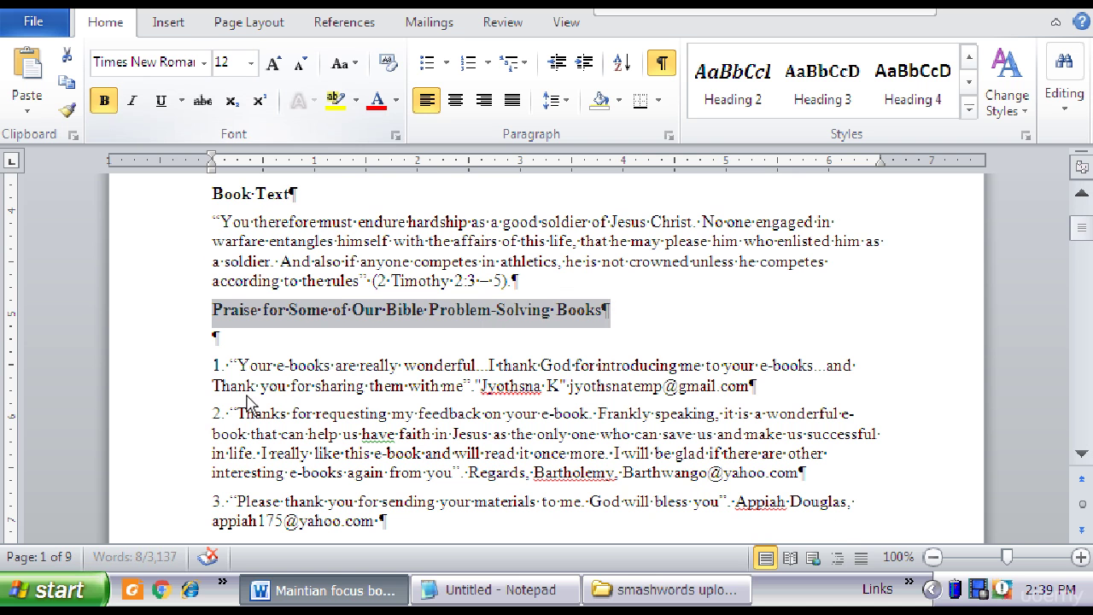
{"action": "left_click", "coordinate": [214, 359]}
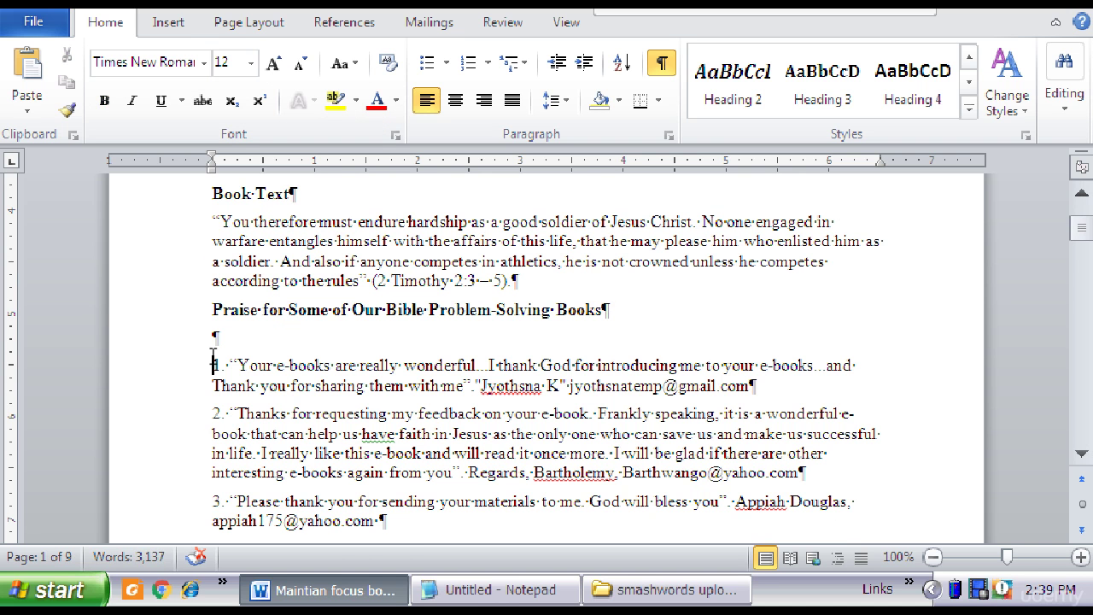
{"action": "key", "text": "BackSpace"}
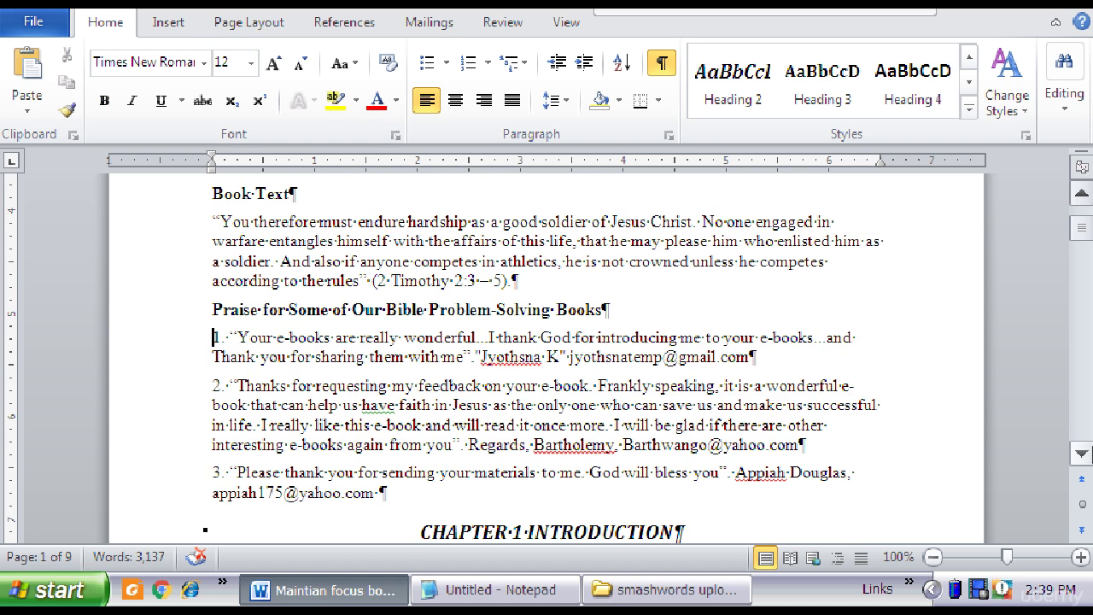
Remove the empty paragraph between the "CHAPTER 1 INTRODUCTION" heading and its first paragraph
{"action": "left_click", "coordinate": [1081, 453]}
{"action": "left_click", "coordinate": [1082, 455]}
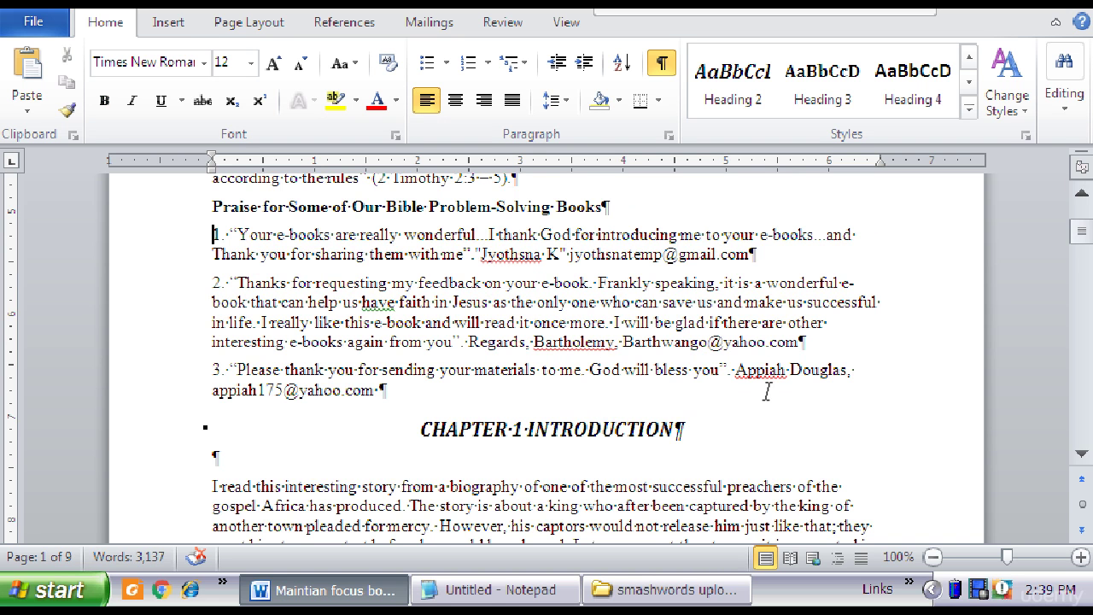
{"action": "left_click", "coordinate": [1083, 454]}
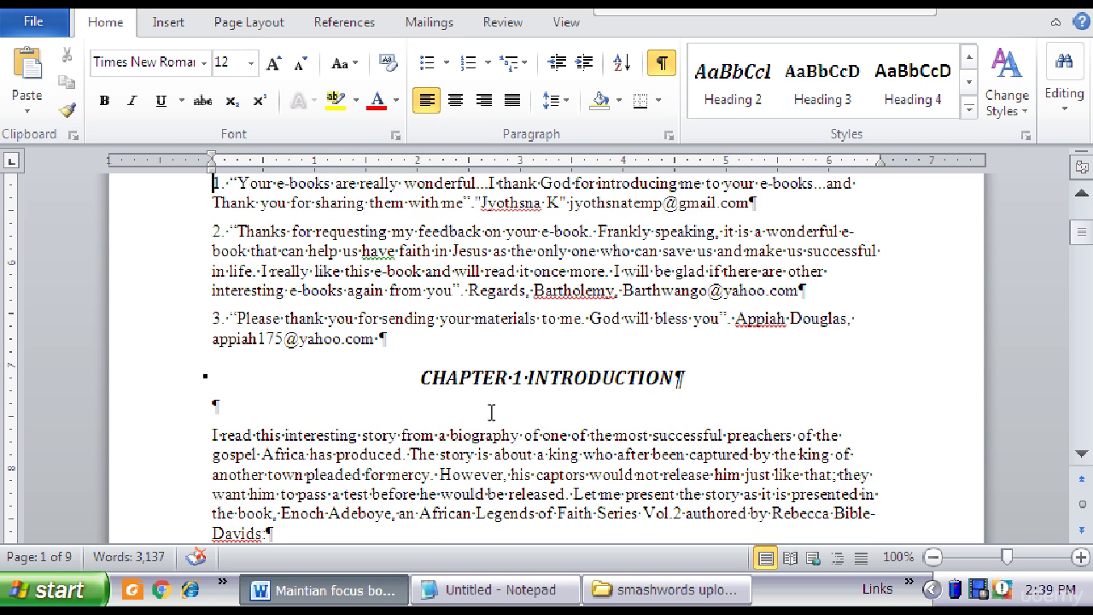
{"action": "left_click", "coordinate": [211, 435]}
{"action": "key", "text": "BackSpace"}
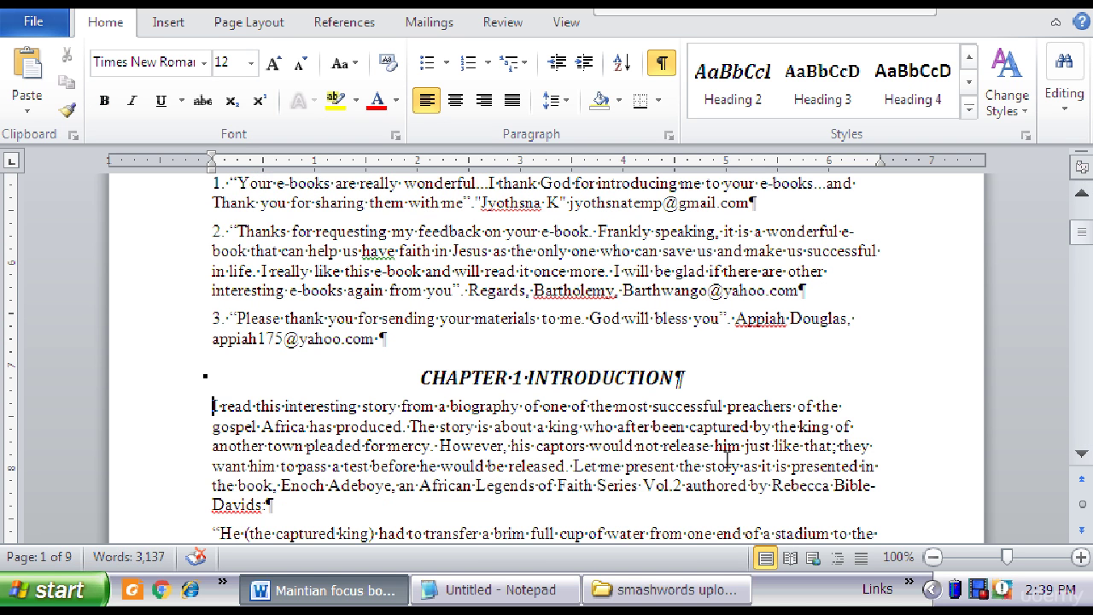
Examine the Chapter 1 introduction text, from its heading through the following page, for excess empty paragraphs
{"action": "left_click", "coordinate": [423, 377]}
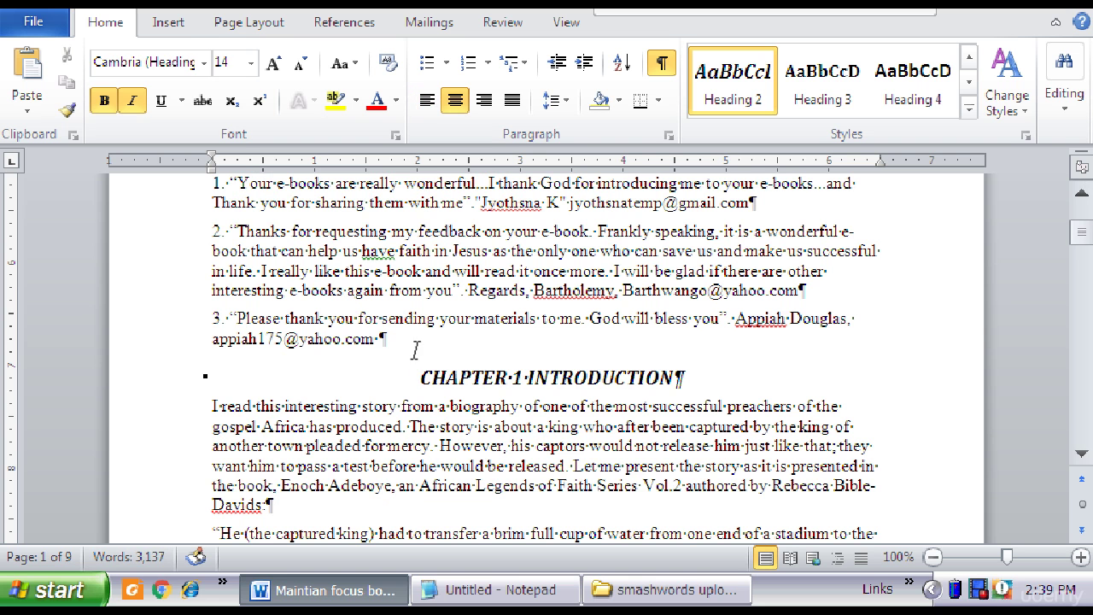
{"action": "left_click", "coordinate": [395, 339]}
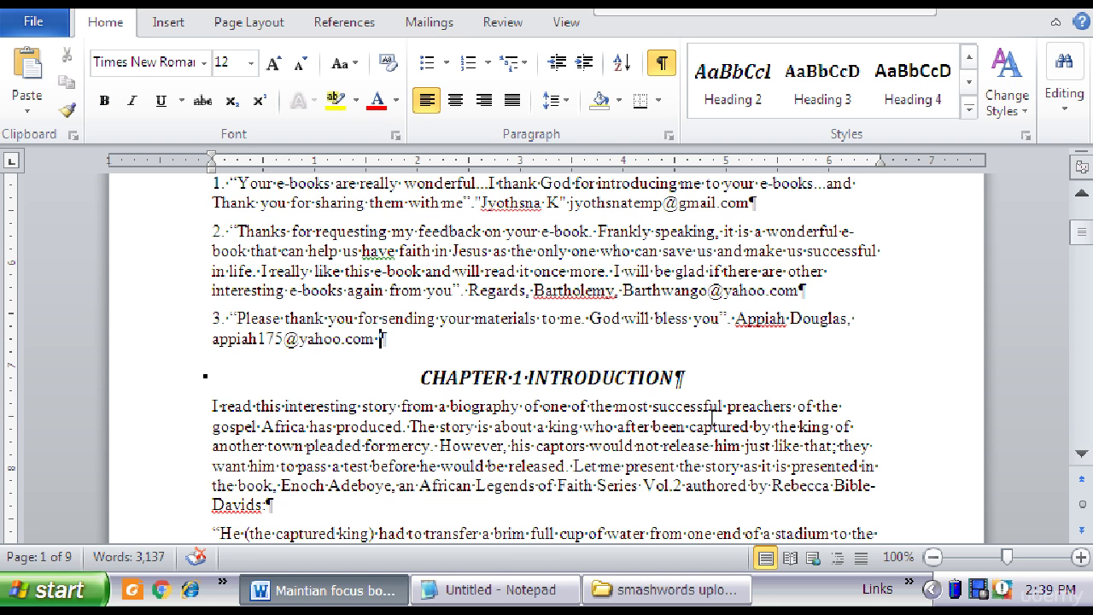
{"action": "left_click", "coordinate": [1082, 453]}
{"action": "left_click", "coordinate": [1082, 453]}
{"action": "left_click", "coordinate": [1082, 453]}
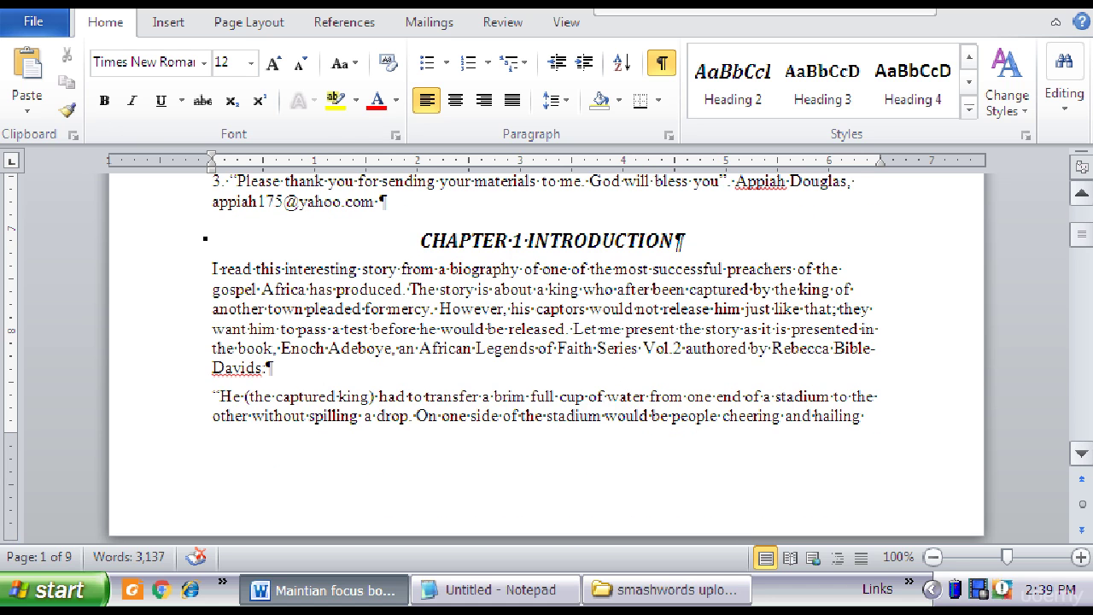
{"action": "left_click", "coordinate": [1082, 453]}
{"action": "left_click", "coordinate": [1082, 453]}
{"action": "left_click", "coordinate": [1082, 454]}
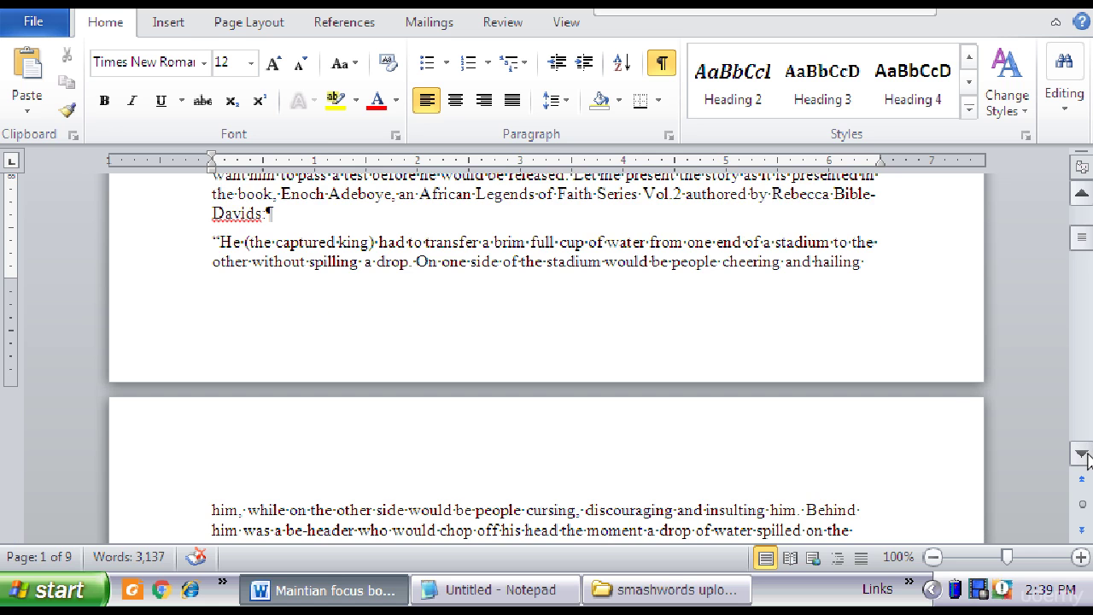
{"action": "left_click", "coordinate": [1083, 453]}
{"action": "left_click", "coordinate": [1082, 453]}
{"action": "left_click", "coordinate": [1082, 453]}
{"action": "left_click", "coordinate": [1082, 454]}
{"action": "left_click", "coordinate": [1083, 453]}
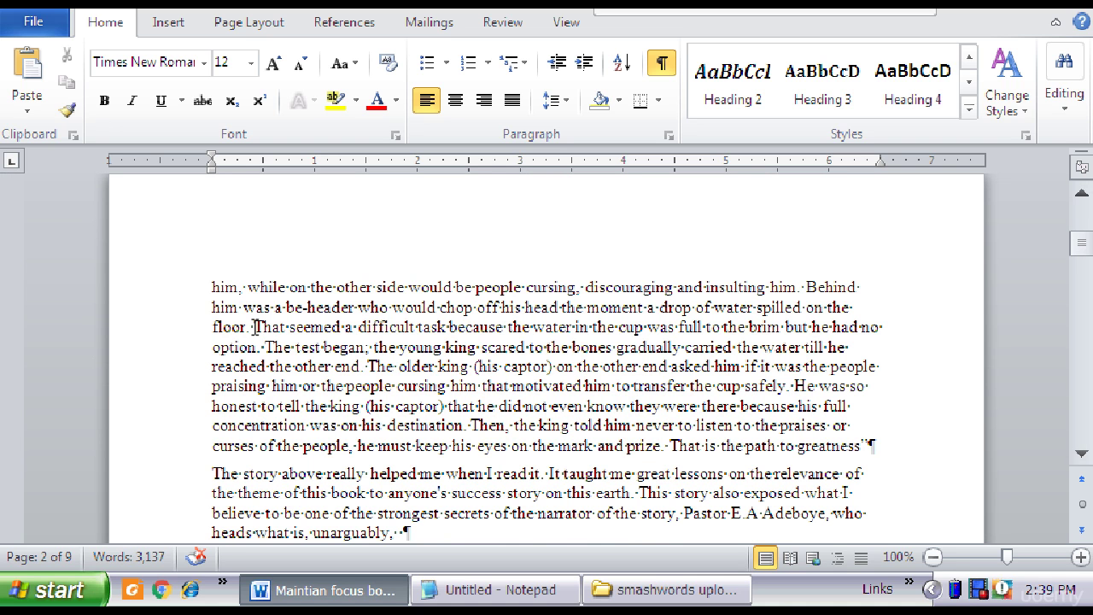
{"action": "left_click", "coordinate": [1081, 194]}
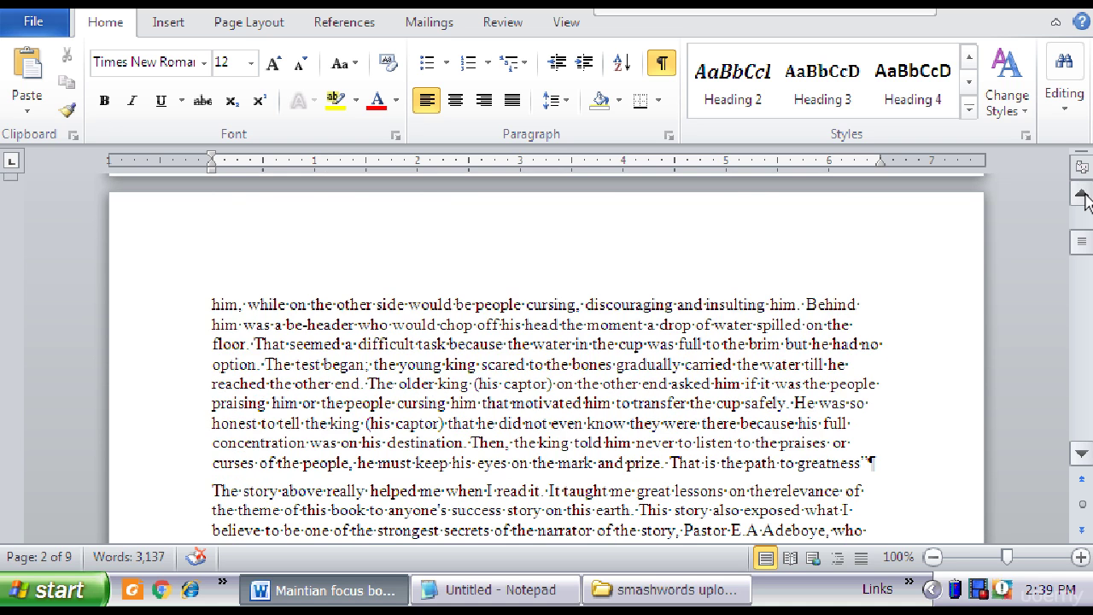
{"action": "left_click", "coordinate": [1082, 194]}
{"action": "left_click", "coordinate": [1082, 195]}
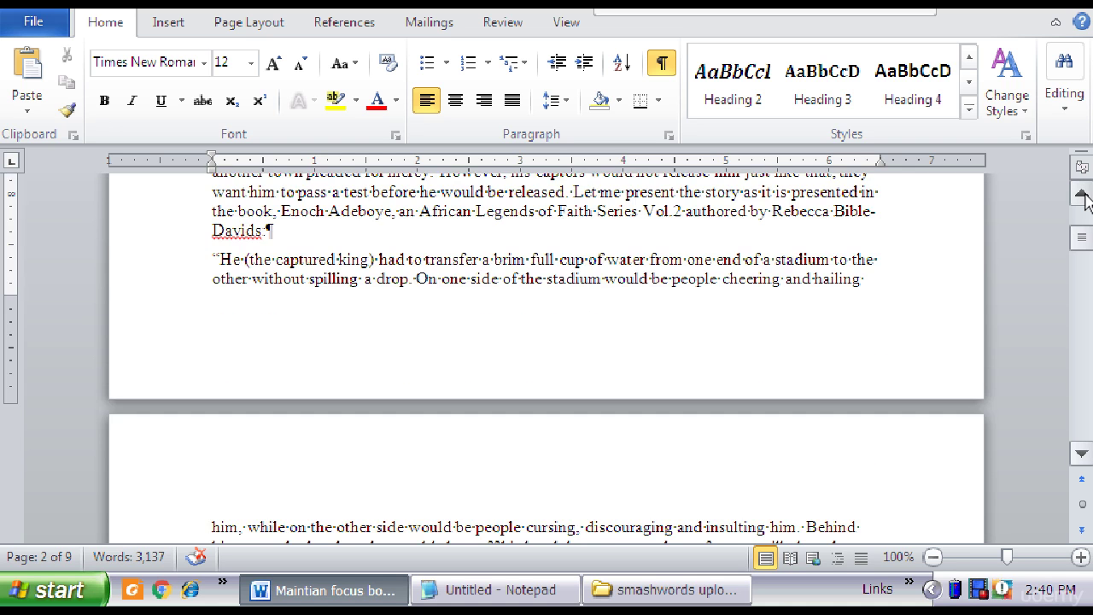
{"action": "left_click", "coordinate": [1081, 456]}
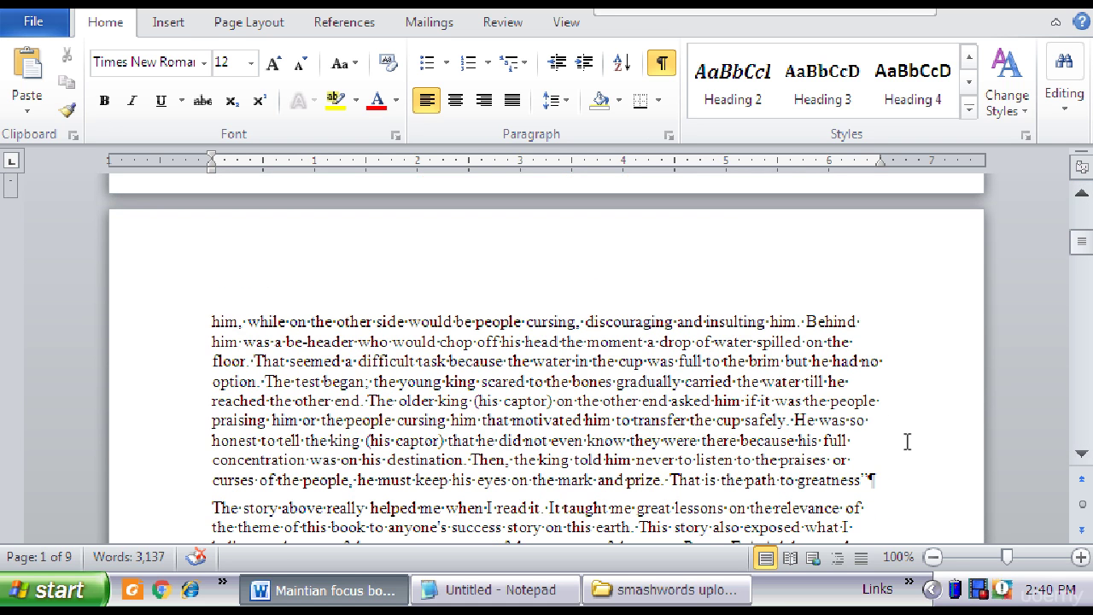
{"action": "left_click", "coordinate": [1083, 454]}
{"action": "left_click", "coordinate": [1085, 458]}
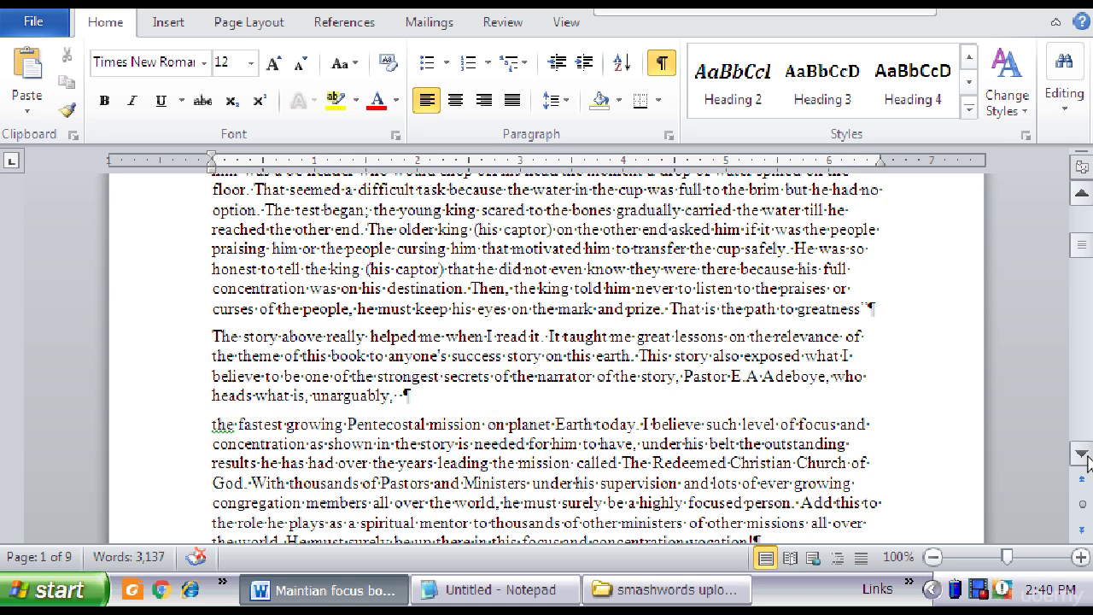
{"action": "left_click", "coordinate": [1085, 458]}
{"action": "left_click", "coordinate": [1085, 458]}
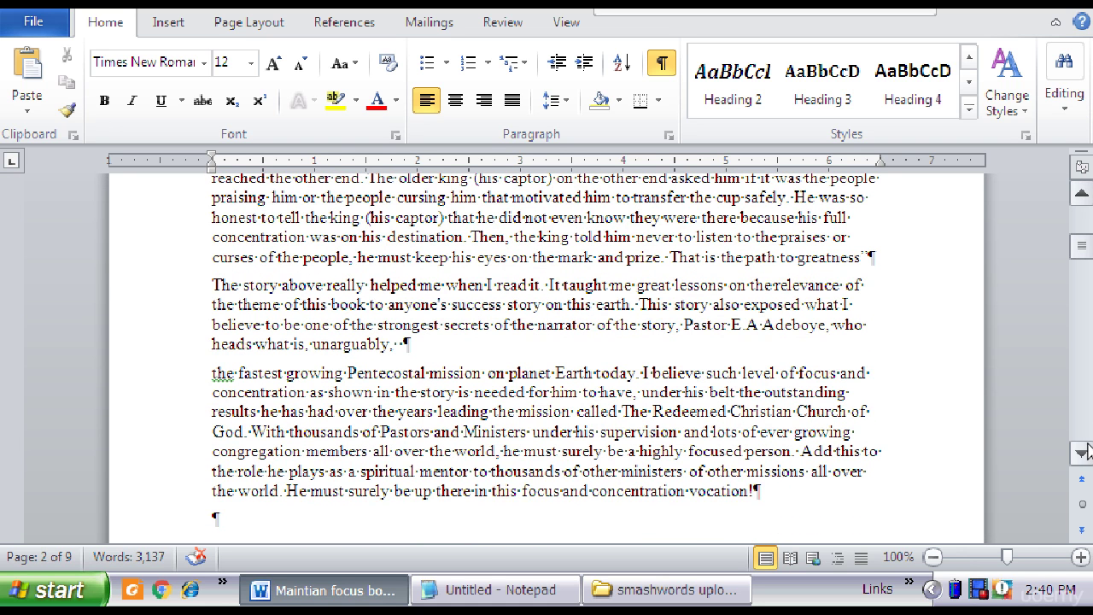
{"action": "left_click", "coordinate": [1085, 198]}
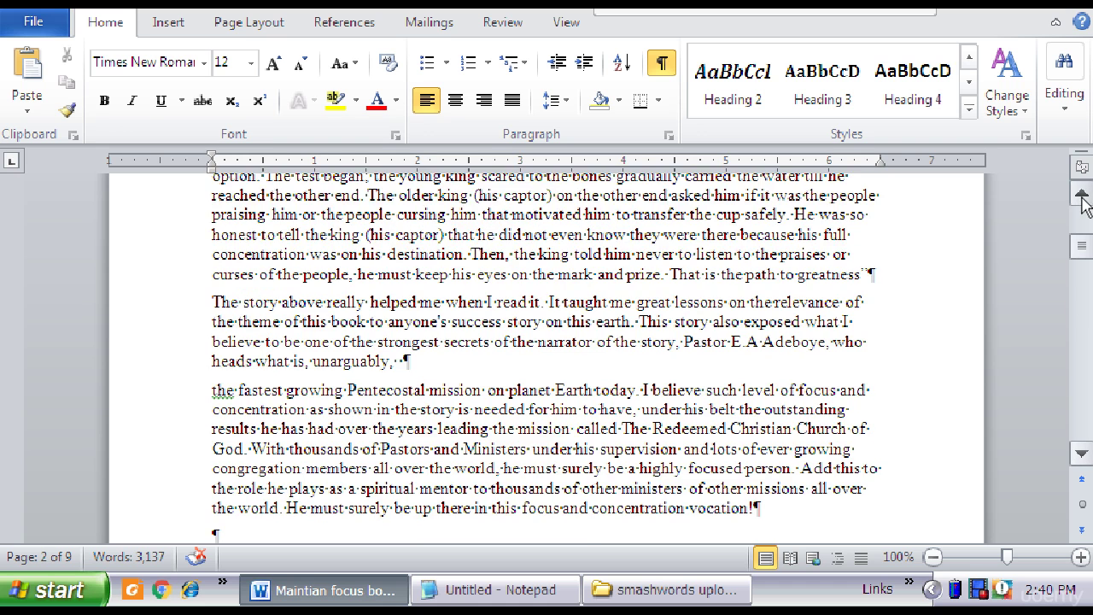
{"action": "left_click", "coordinate": [1085, 198]}
{"action": "left_click", "coordinate": [1085, 198]}
Remove the empty paragraph above the "My Experience" heading
{"action": "left_click", "coordinate": [1083, 455]}
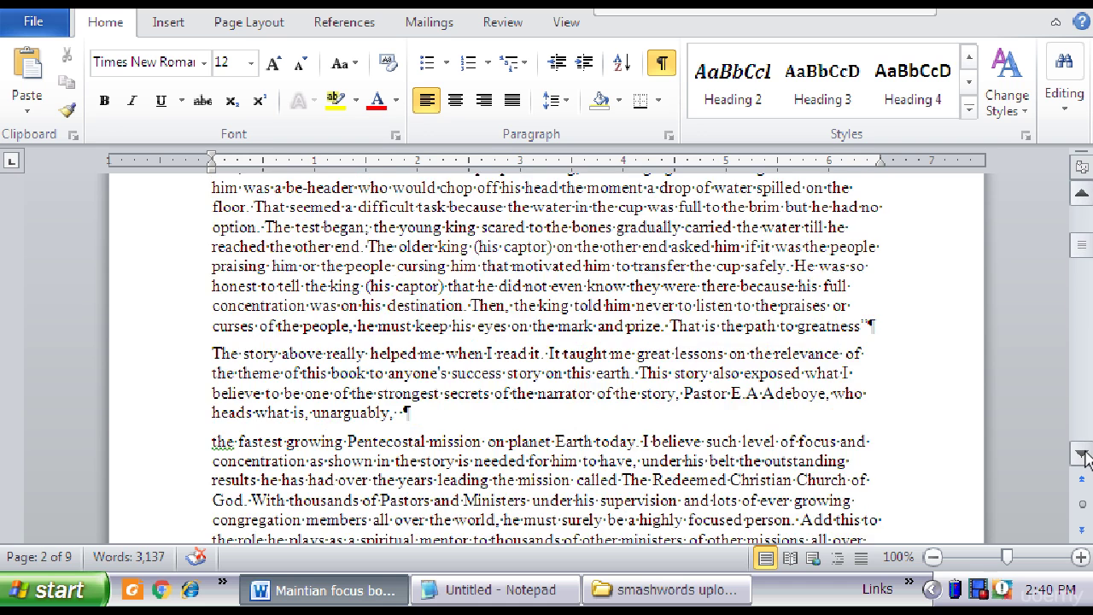
{"action": "left_click", "coordinate": [1083, 456]}
{"action": "left_click", "coordinate": [1084, 455]}
{"action": "left_click", "coordinate": [1083, 456]}
{"action": "left_click", "coordinate": [1084, 456]}
{"action": "left_click", "coordinate": [1083, 455]}
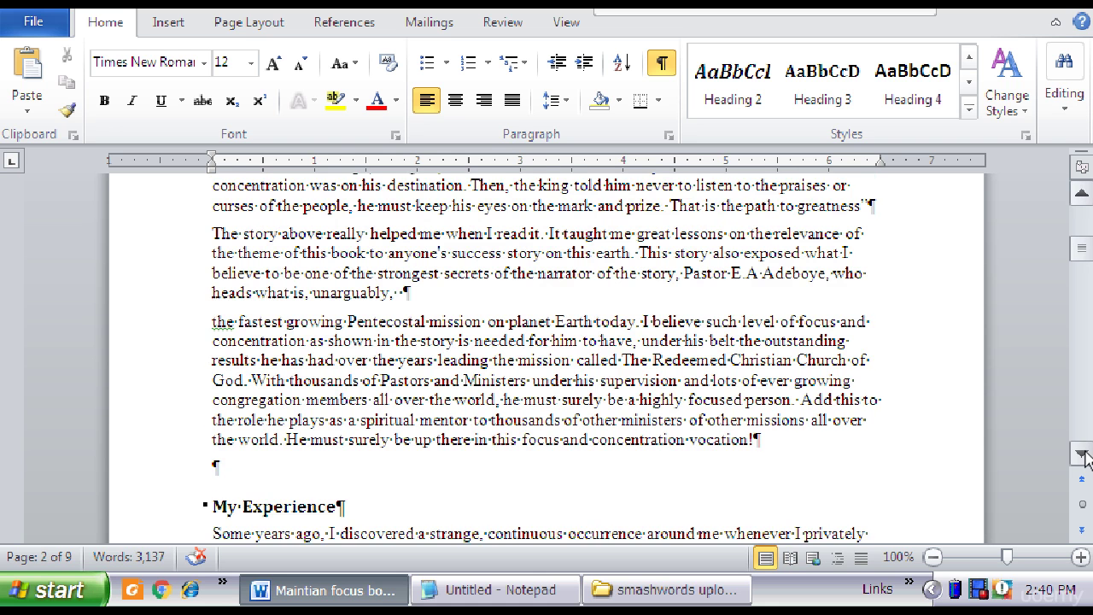
{"action": "left_click", "coordinate": [206, 464]}
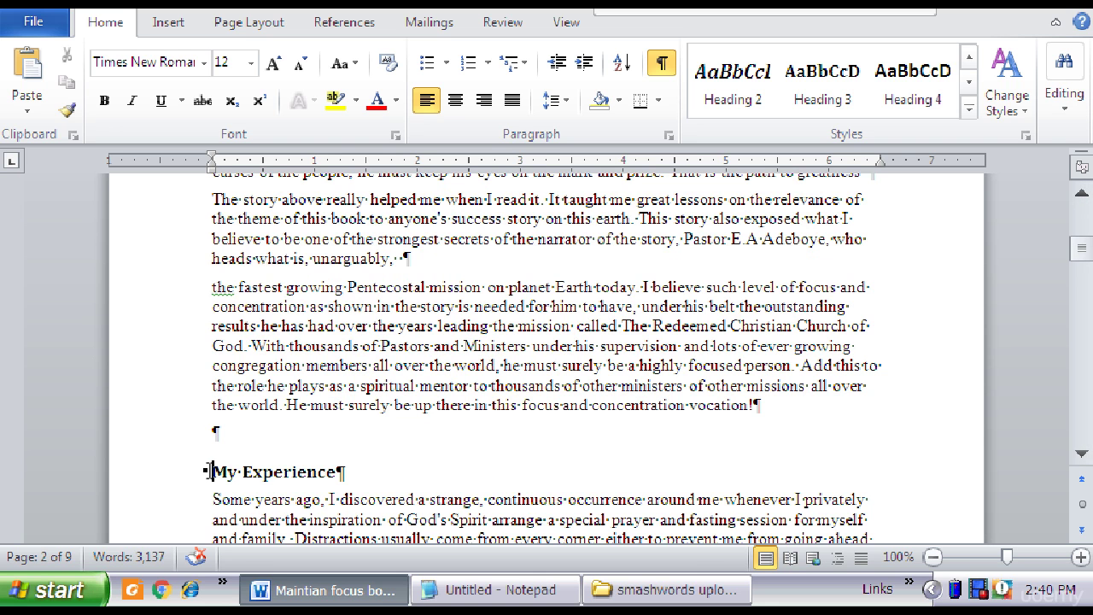
{"action": "key", "text": "BackSpace"}
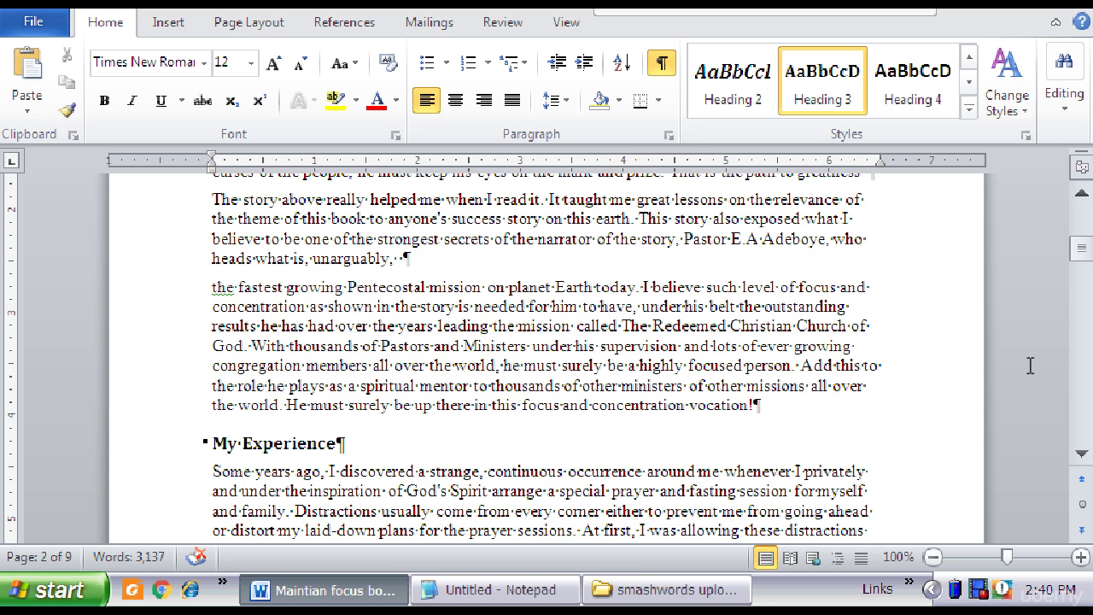
Make the word "NOTE:" bold at the start of the paragraph about downloading an older Bible Short Report
{"action": "left_click", "coordinate": [1081, 455]}
{"action": "left_click_drag", "start_coordinate": [1081, 455], "coordinate": [1082, 455]}
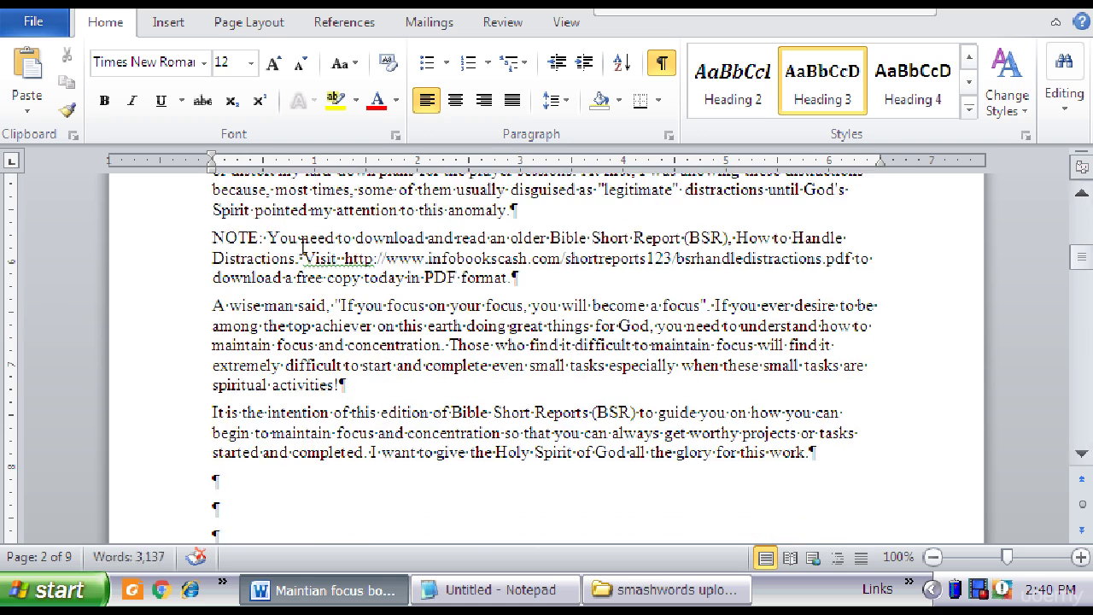
{"action": "left_click_drag", "start_coordinate": [214, 237], "coordinate": [264, 239]}
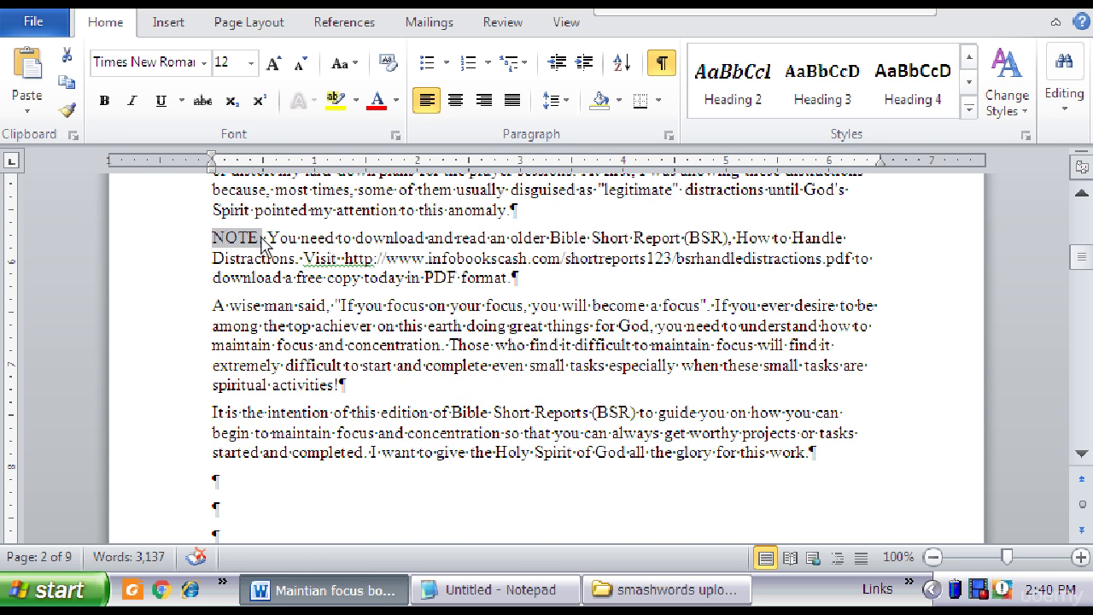
{"action": "left_click", "coordinate": [104, 101]}
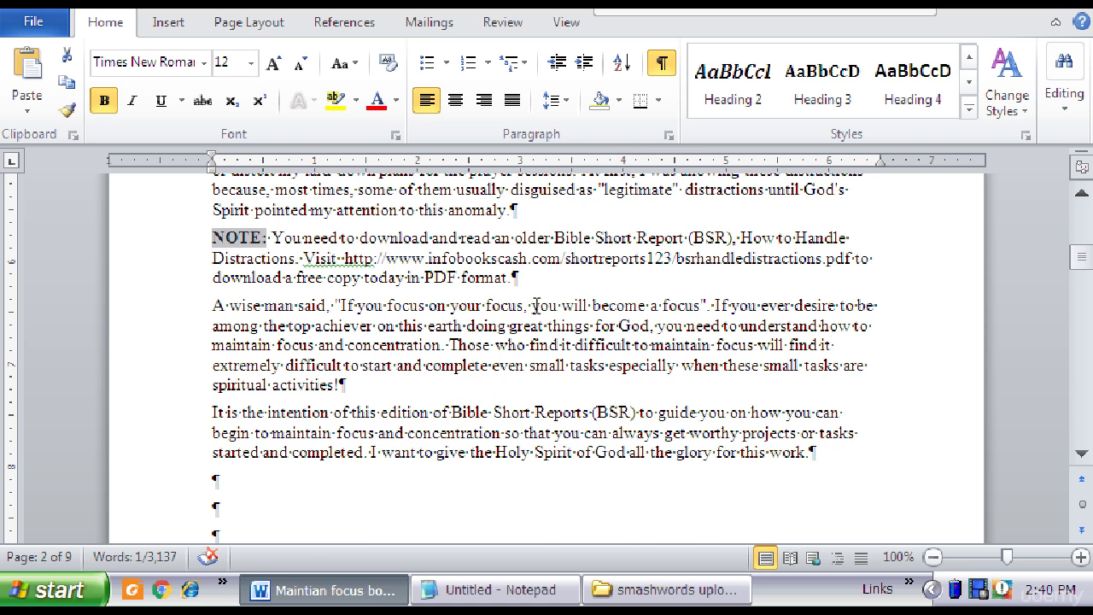
{"action": "left_click", "coordinate": [560, 259]}
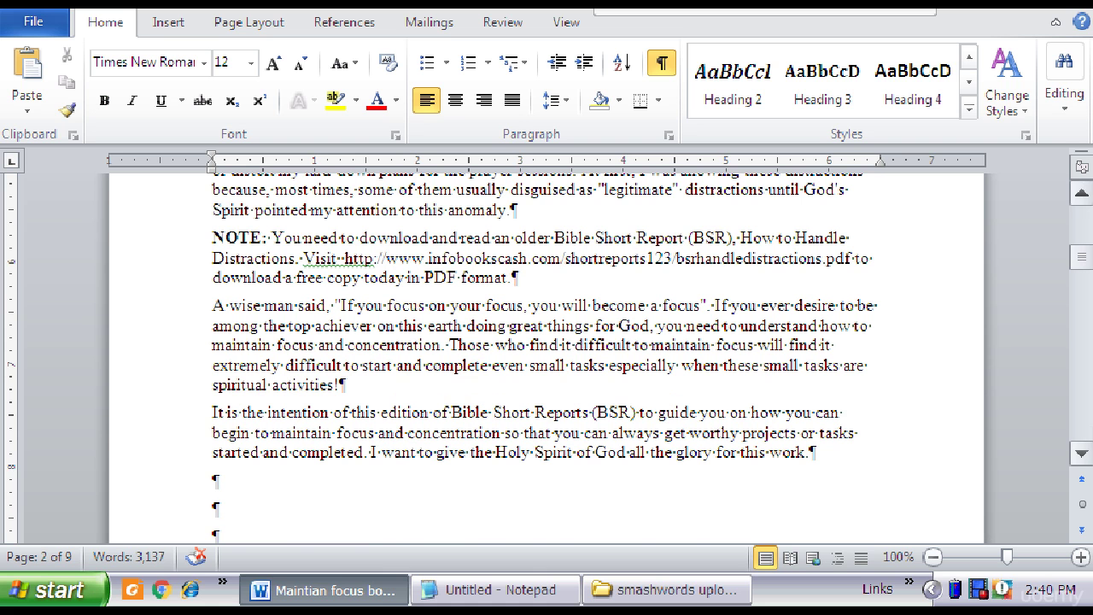
Delete the block of empty paragraphs between the end of Chapter 1 and the "CHAPTER 2: A NOTE ON DISTRACTION" heading
{"action": "scroll", "coordinate": [820, 346], "scroll_direction": "down", "scroll_amount": 1}
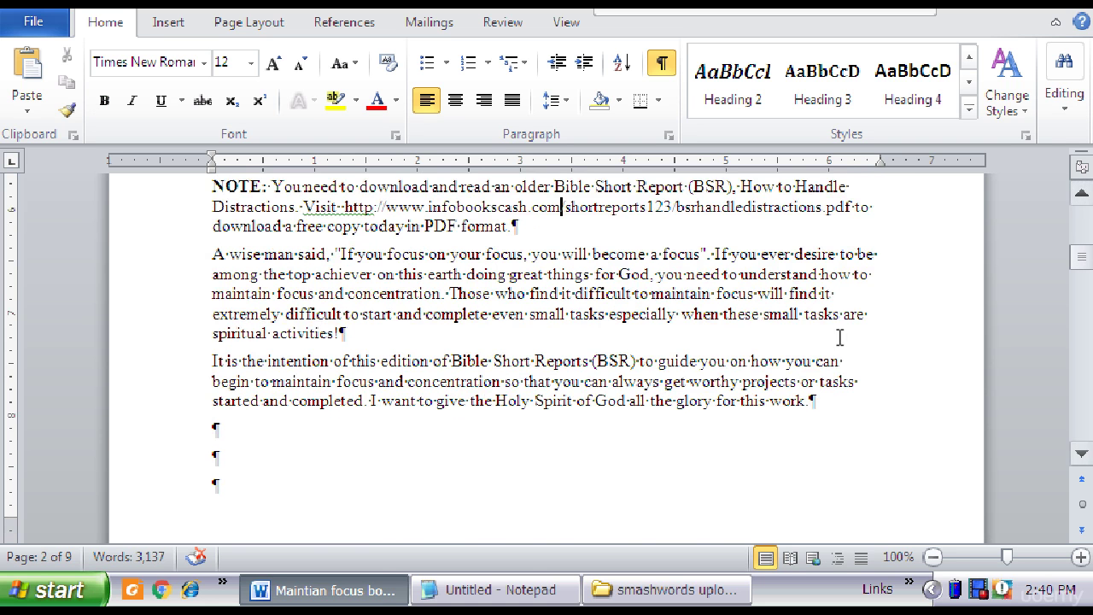
{"action": "left_click", "coordinate": [1082, 455]}
{"action": "left_click", "coordinate": [1082, 455]}
{"action": "left_click", "coordinate": [1083, 455]}
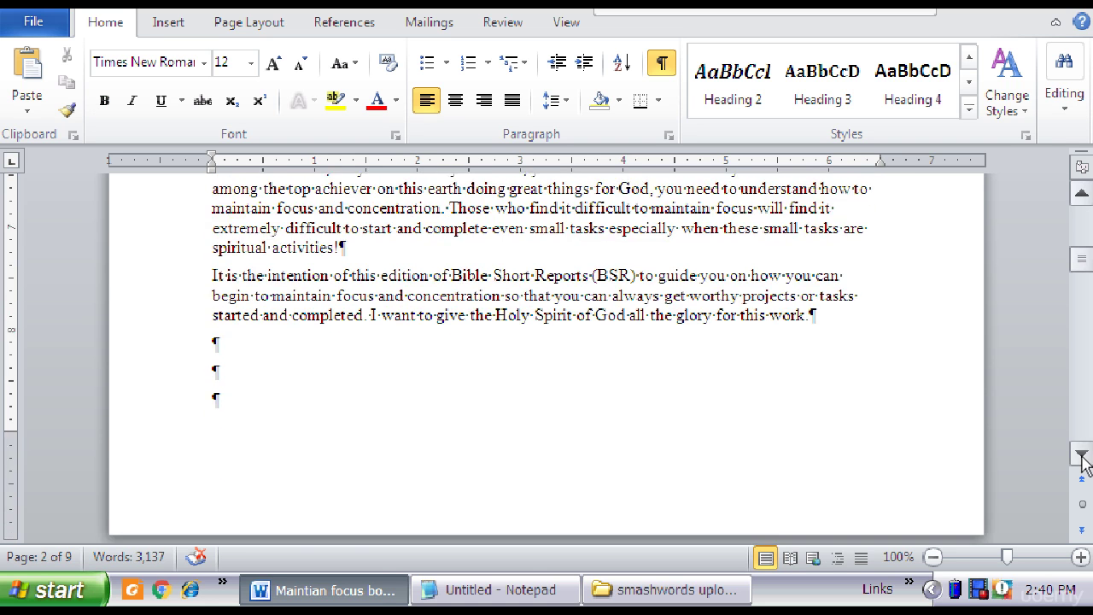
{"action": "left_click", "coordinate": [1083, 455]}
{"action": "left_click", "coordinate": [1082, 455]}
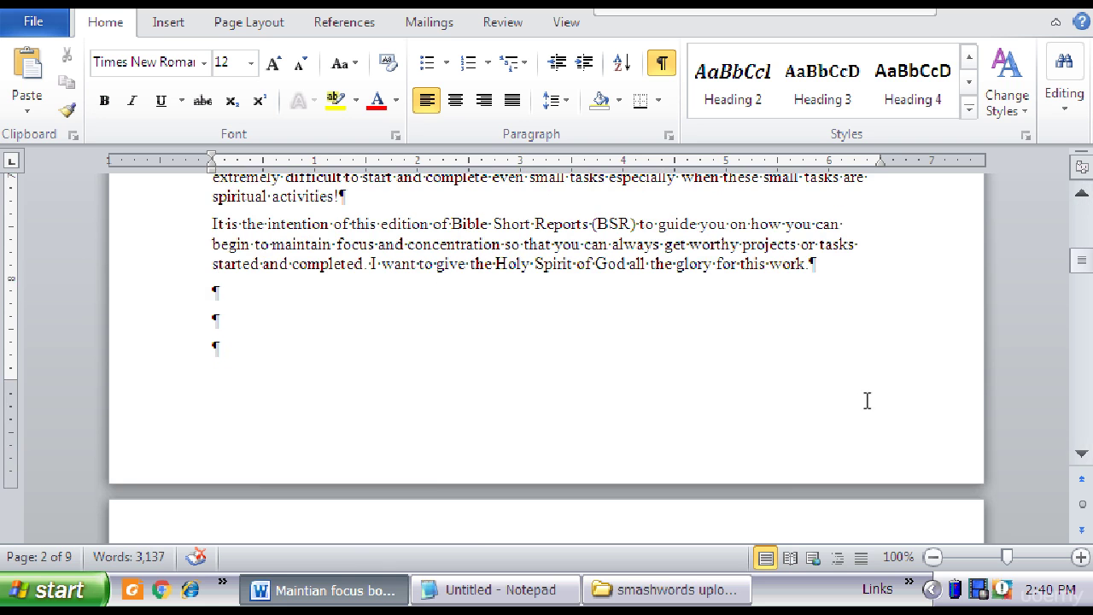
{"action": "left_click", "coordinate": [1082, 455]}
{"action": "left_click", "coordinate": [1083, 456]}
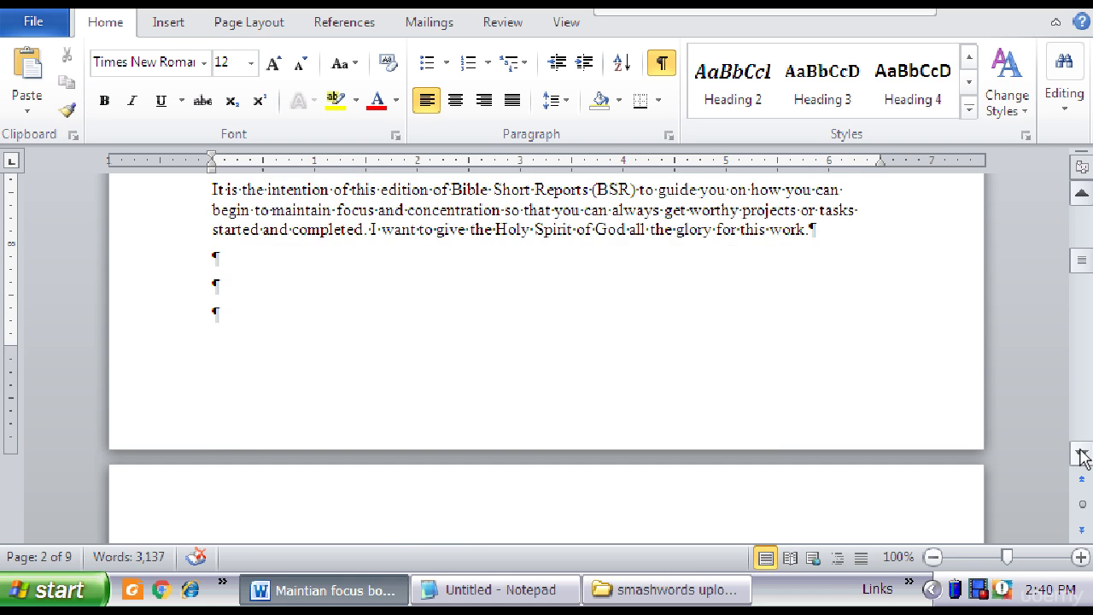
{"action": "left_click", "coordinate": [1083, 455]}
{"action": "left_click_drag", "start_coordinate": [207, 238], "coordinate": [224, 425]}
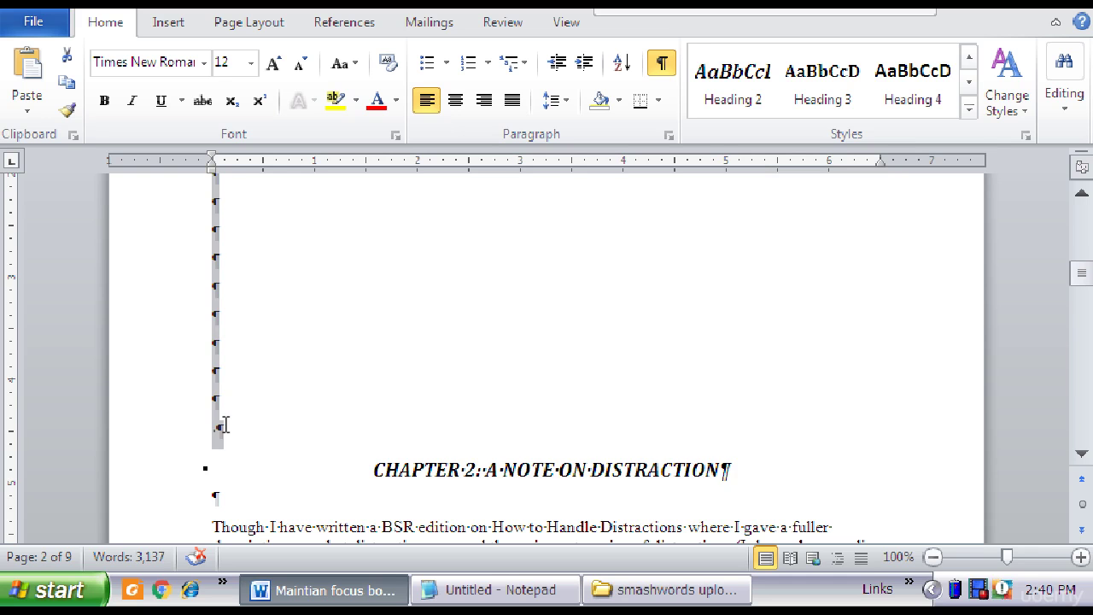
{"action": "key", "text": "Delete"}
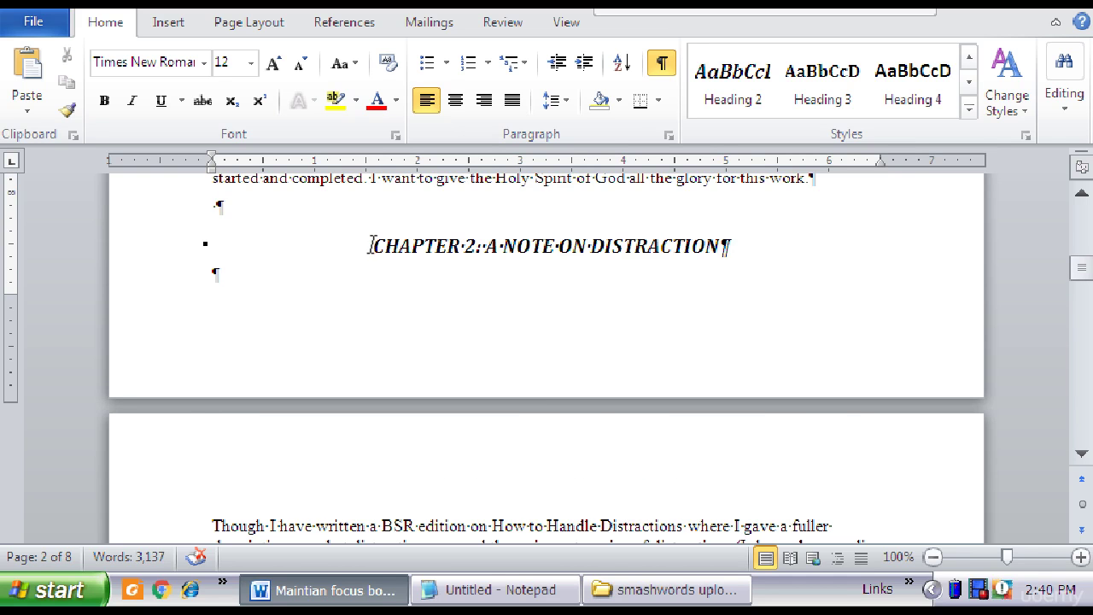
{"action": "left_click", "coordinate": [370, 246]}
{"action": "key", "text": "BackSpace"}
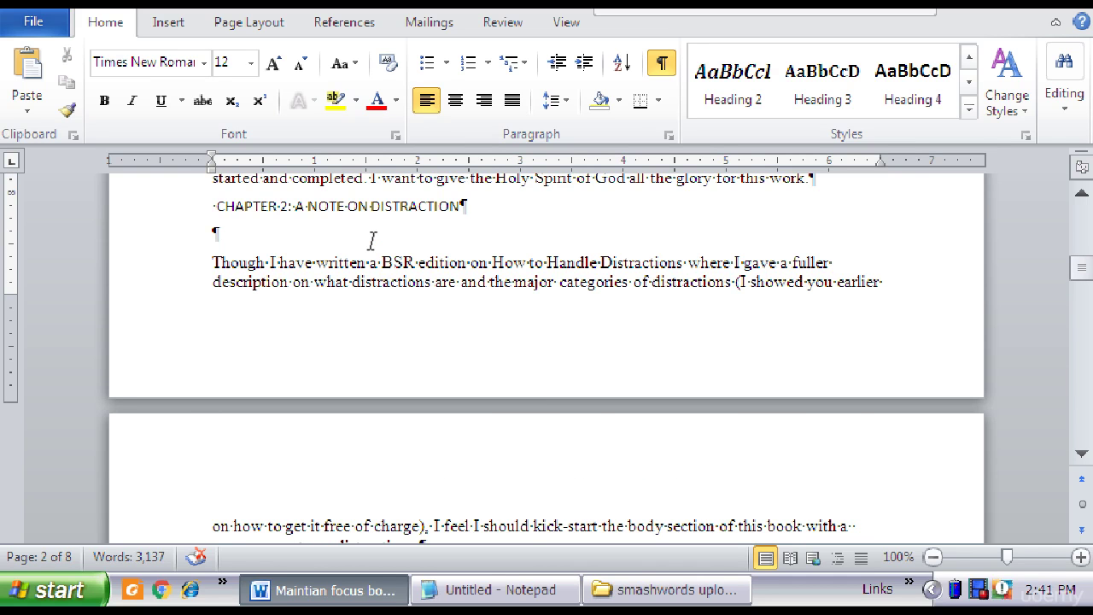
{"action": "key", "text": "ctrl+z"}
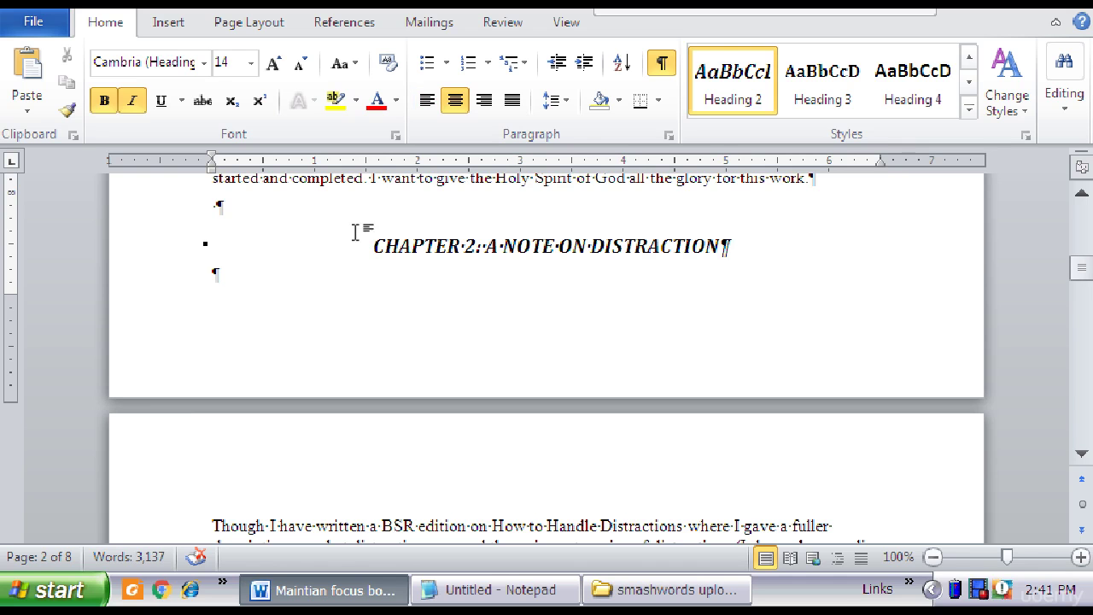
Remove the blank paragraphs directly above and below the "CHAPTER 2: A NOTE ON DISTRACTION" heading, keeping the heading's style
{"action": "left_click", "coordinate": [344, 221]}
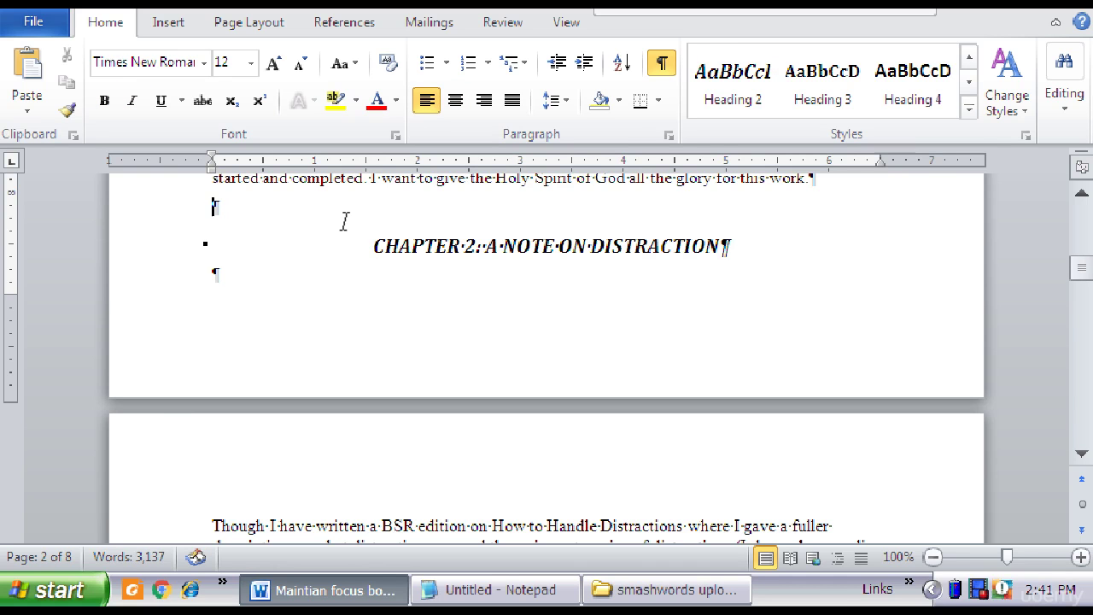
{"action": "key", "text": "BackSpace"}
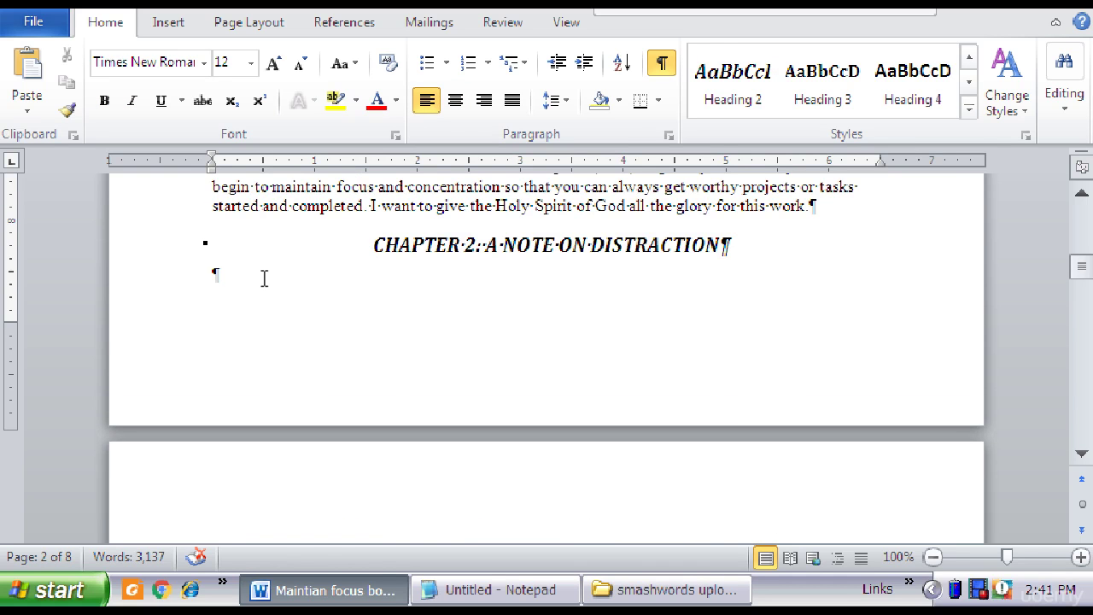
{"action": "left_click", "coordinate": [1081, 454]}
{"action": "left_click", "coordinate": [1082, 453]}
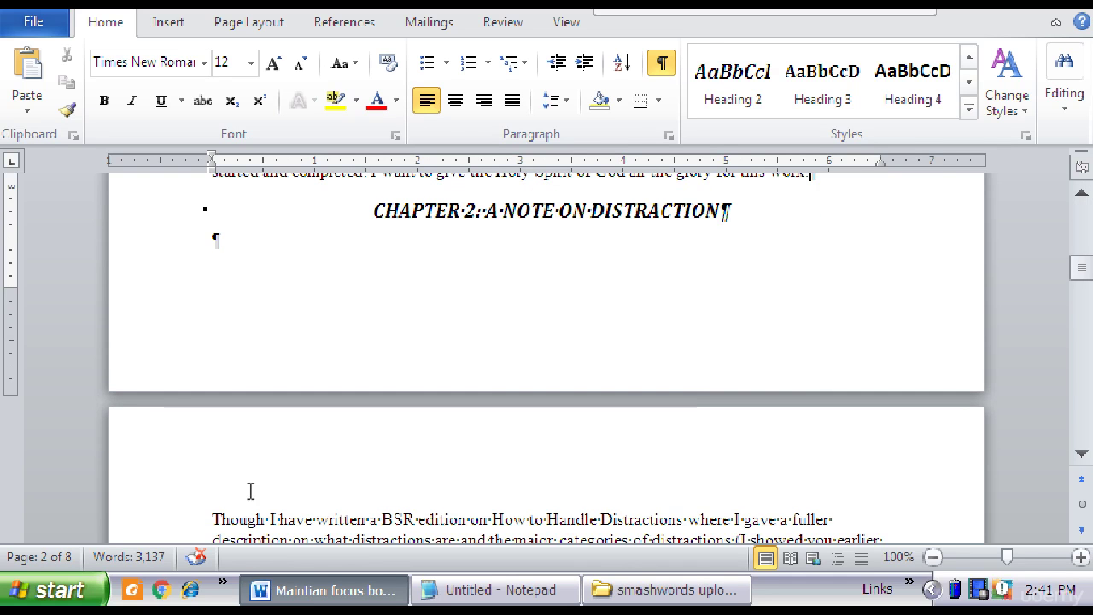
{"action": "left_click", "coordinate": [212, 519]}
{"action": "key", "text": "BackSpace"}
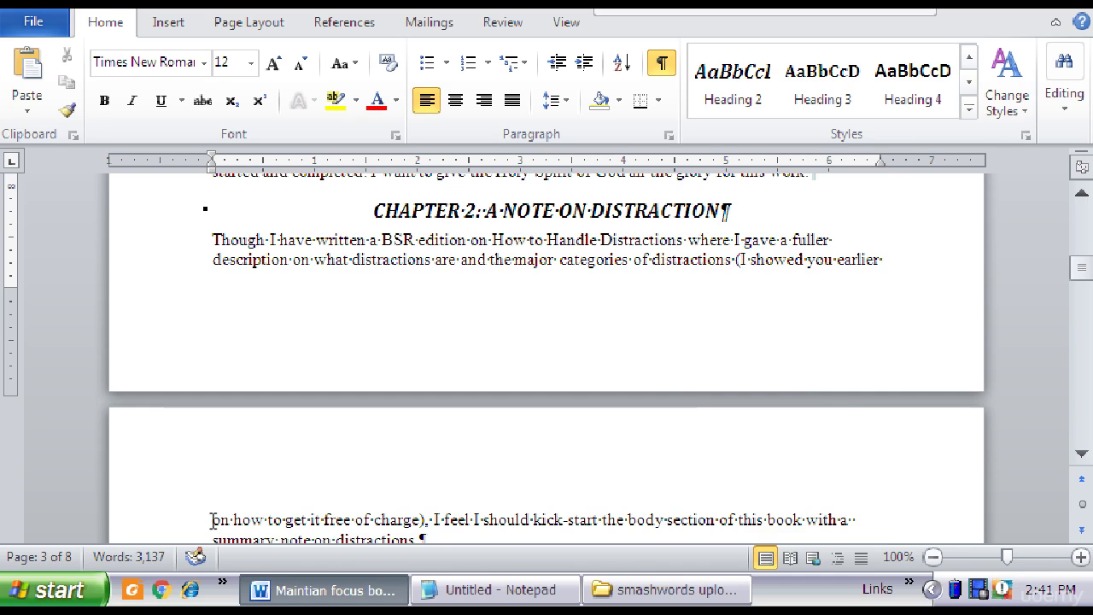
Remove the empty paragraph above the "Categories of Distractions" heading
{"action": "left_click", "coordinate": [1082, 454]}
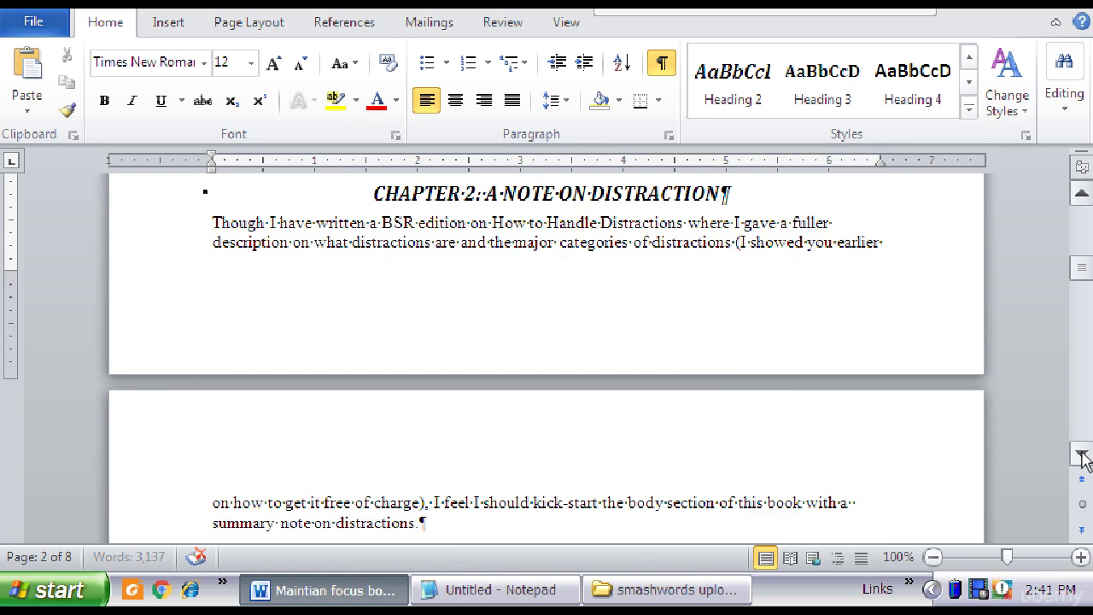
{"action": "left_click", "coordinate": [1082, 454]}
{"action": "left_click", "coordinate": [1081, 456]}
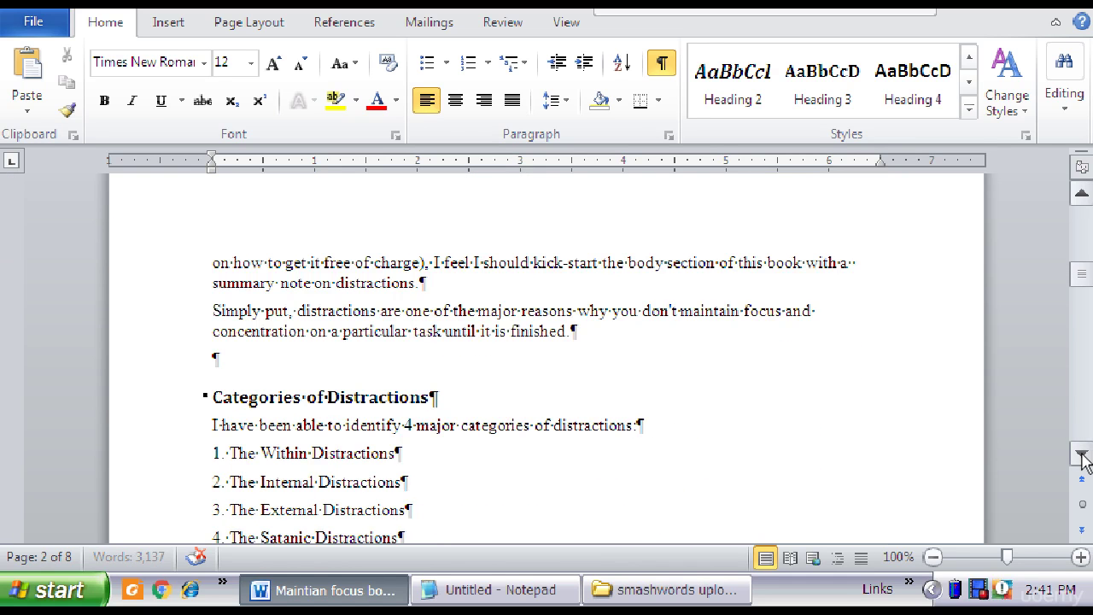
{"action": "left_click", "coordinate": [209, 398]}
{"action": "key", "text": "BackSpace"}
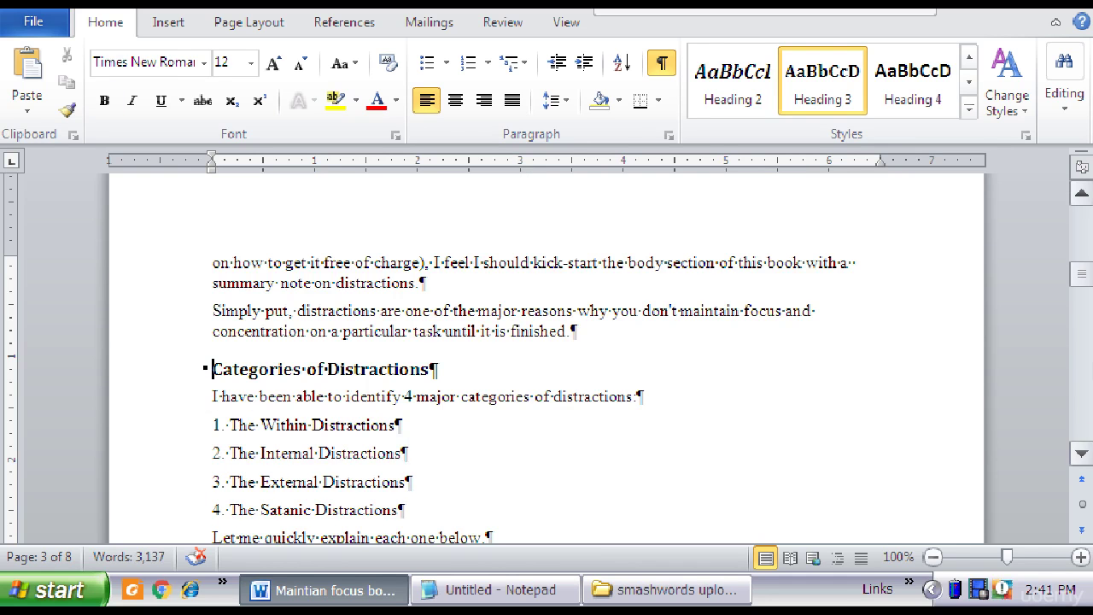
Remove the empty paragraph above the "Within Distractions" heading
{"action": "left_click", "coordinate": [1081, 454]}
{"action": "left_click", "coordinate": [1083, 455]}
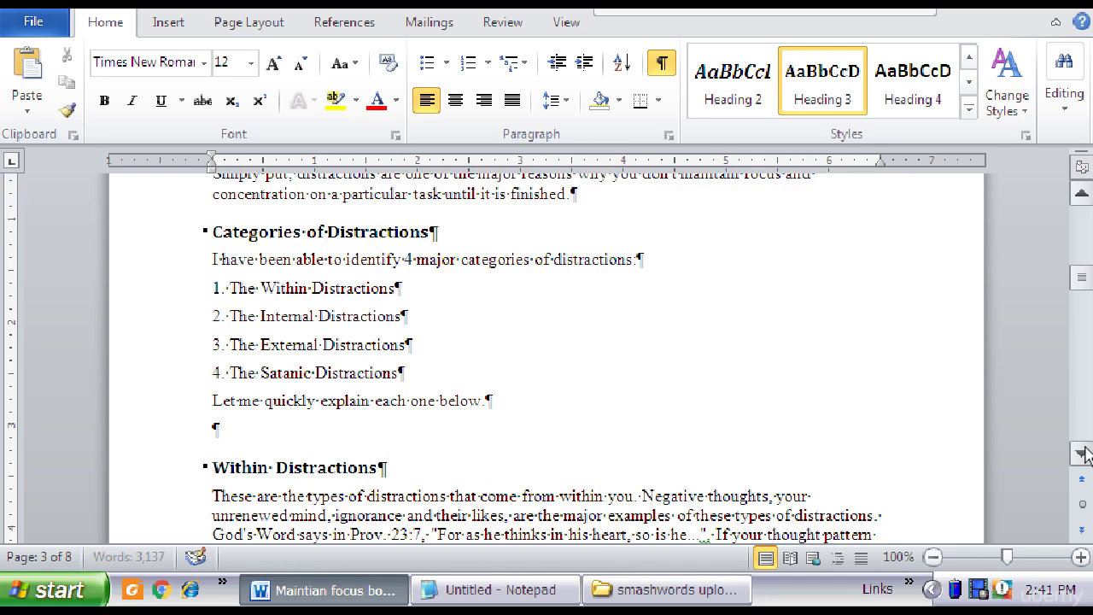
{"action": "left_click", "coordinate": [208, 416]}
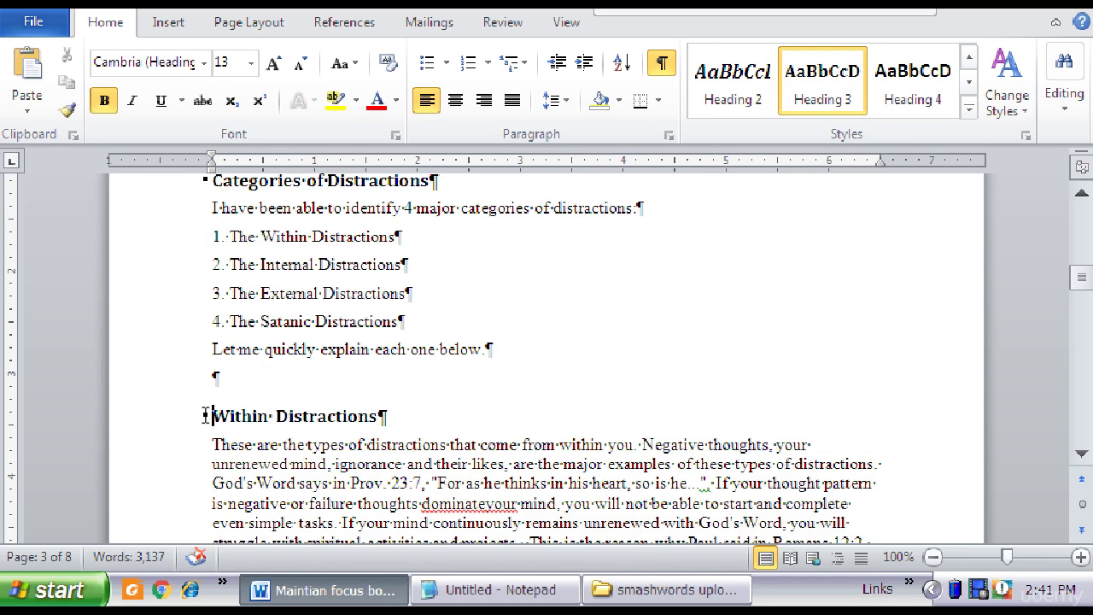
{"action": "key", "text": "BackSpace"}
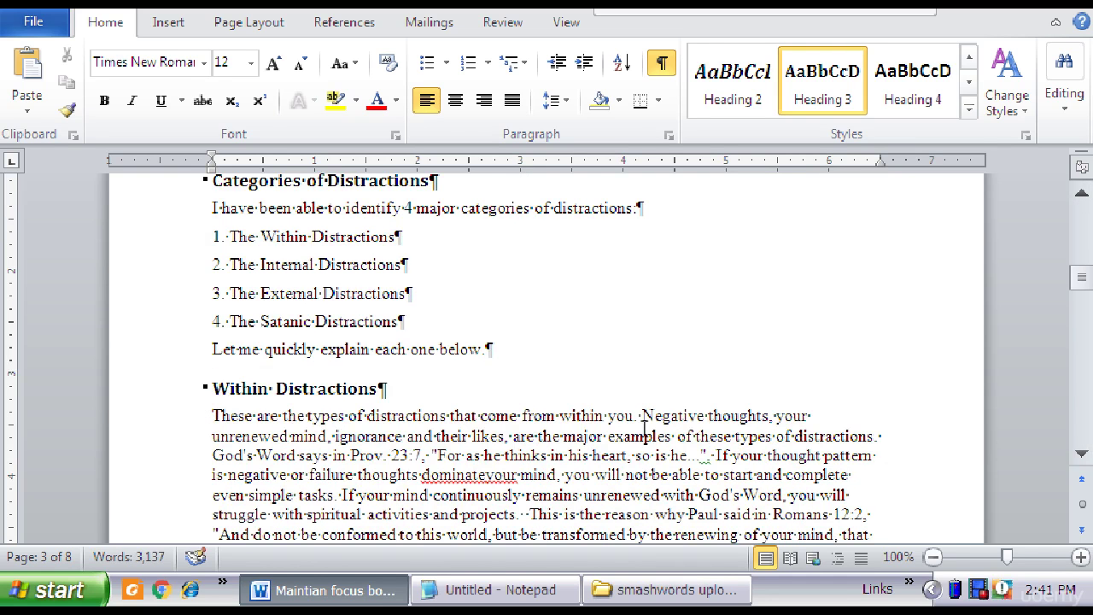
Remove the empty paragraph above the "Internal Distractions" heading
{"action": "left_click", "coordinate": [1082, 455]}
{"action": "scroll", "coordinate": [1081, 457], "scroll_direction": "down", "scroll_amount": 5}
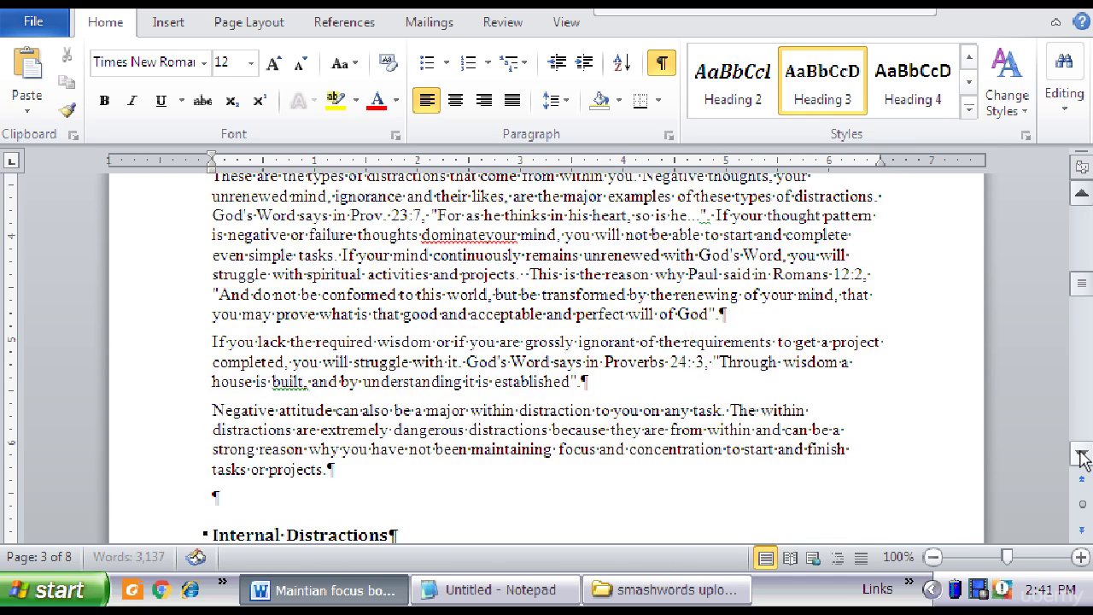
{"action": "left_click", "coordinate": [1081, 457]}
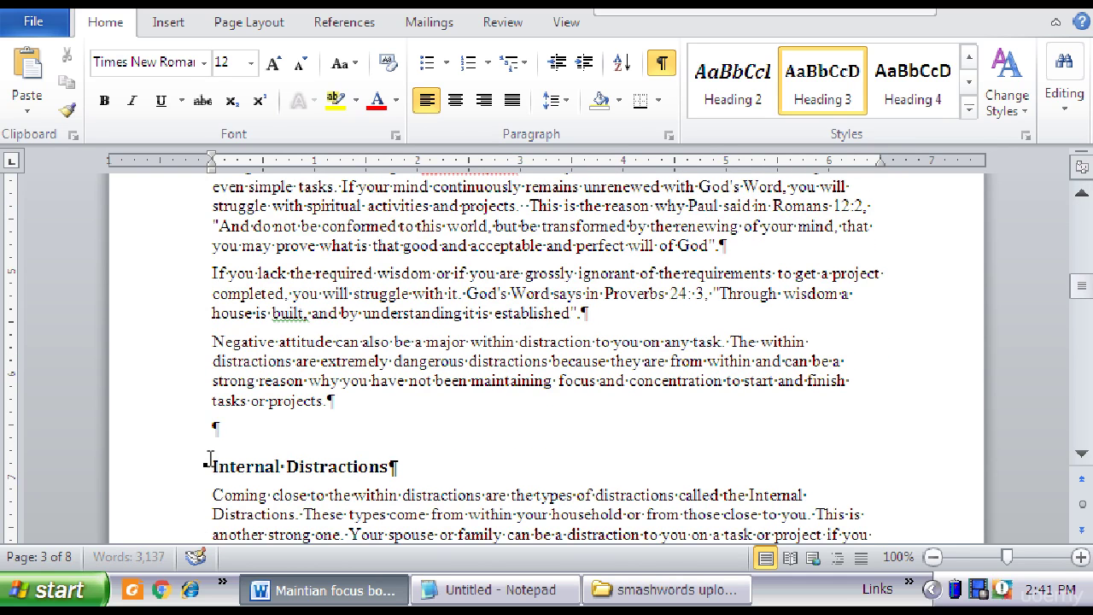
{"action": "left_click", "coordinate": [210, 462]}
{"action": "key", "text": "BackSpace"}
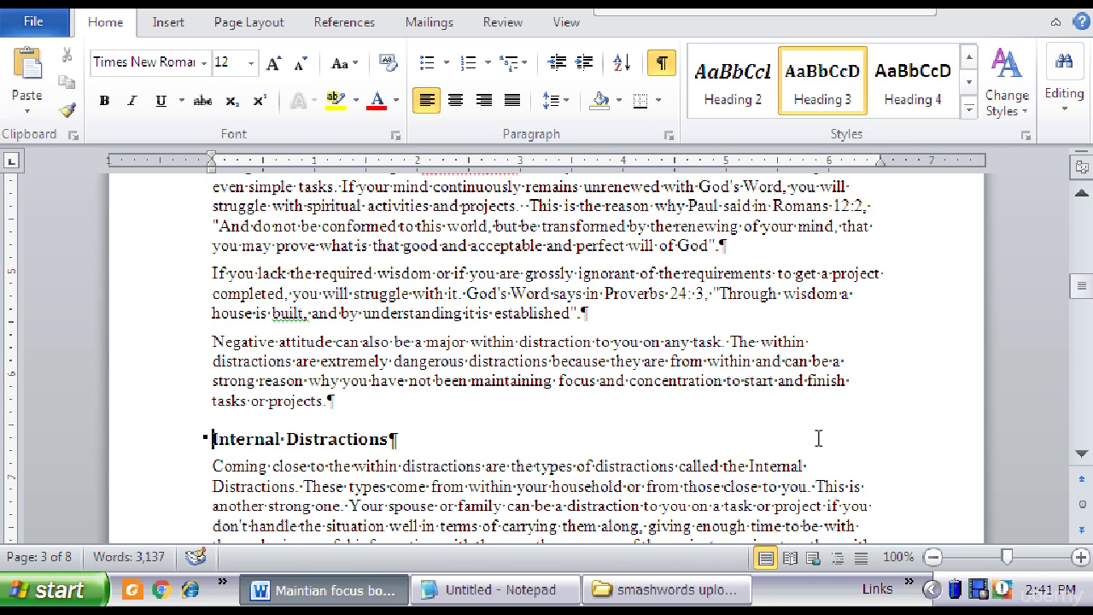
Remove the empty paragraphs above the "External Distractions" and "Satanic Distractions" headings
{"action": "left_click_drag", "start_coordinate": [1082, 457], "coordinate": [1082, 457]}
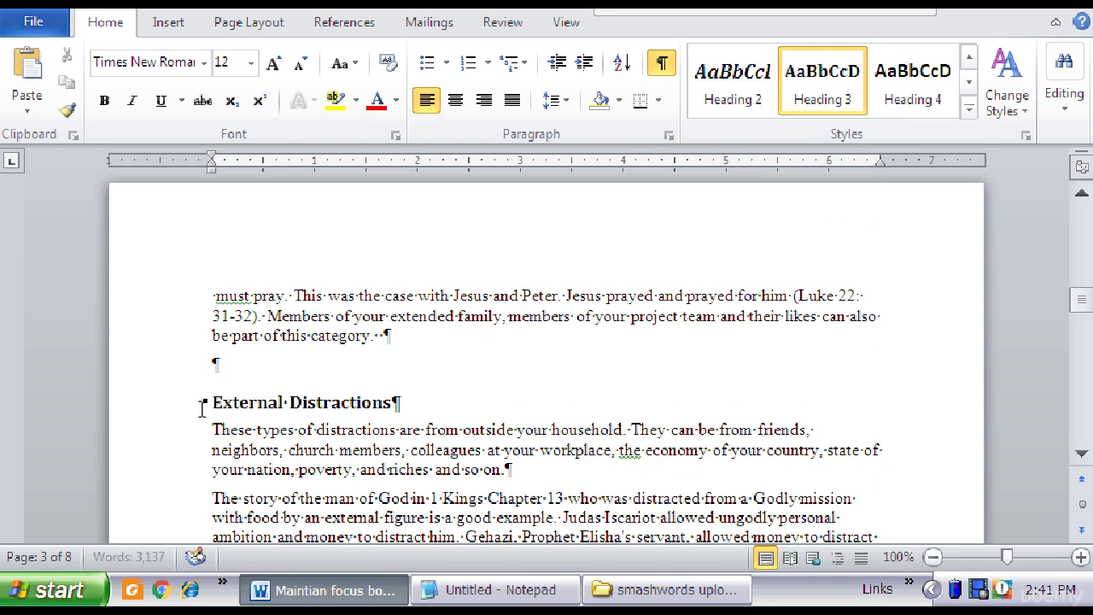
{"action": "left_click", "coordinate": [213, 402]}
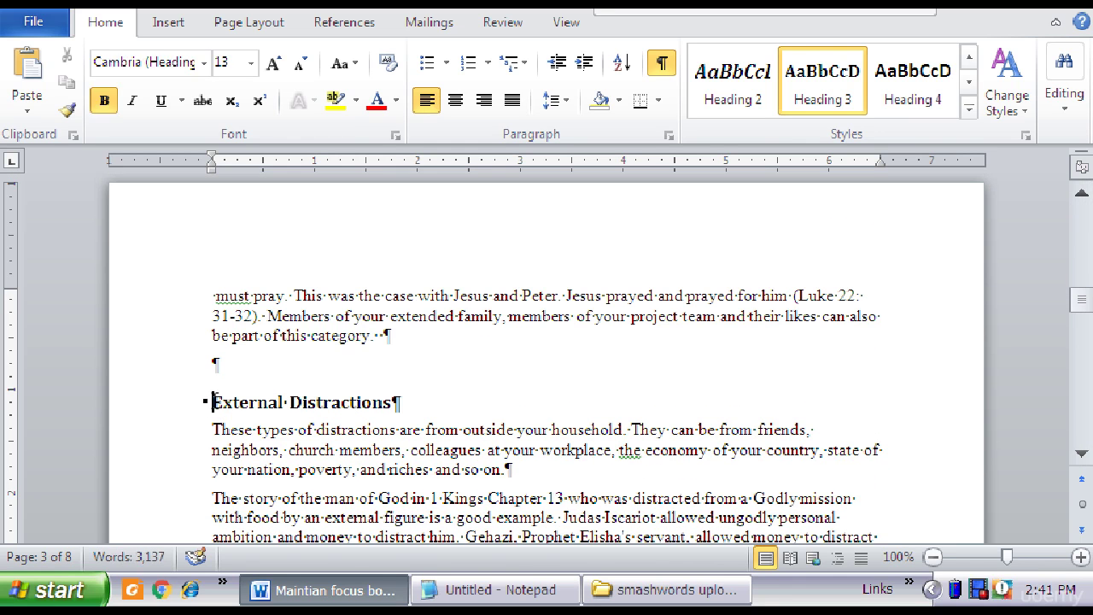
{"action": "key", "text": "BackSpace"}
{"action": "scroll", "coordinate": [1082, 461], "scroll_direction": "down", "scroll_amount": 5}
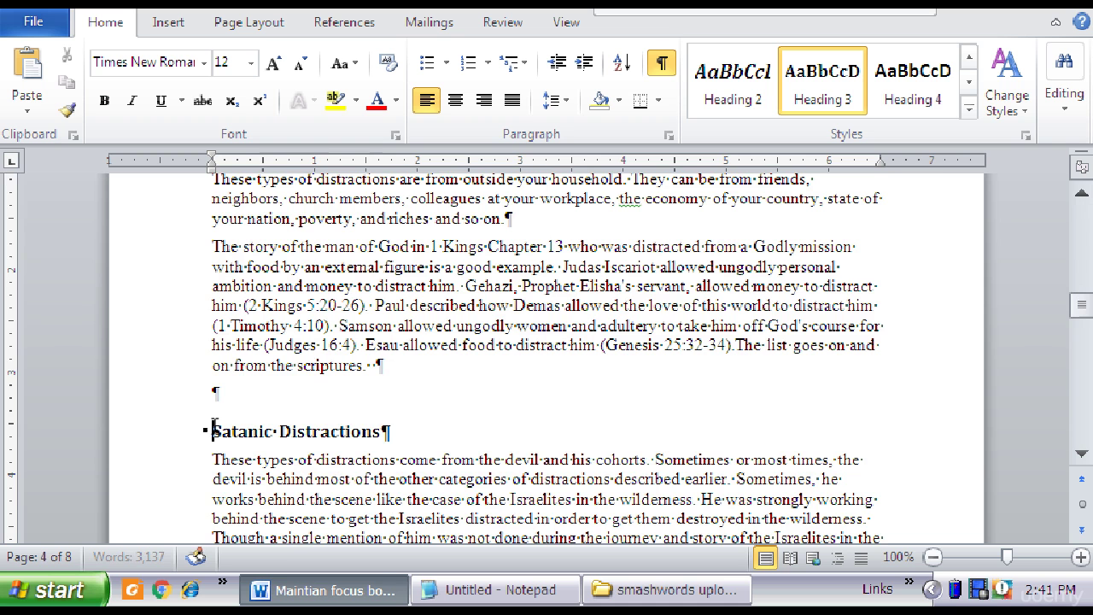
{"action": "key", "text": "BackSpace"}
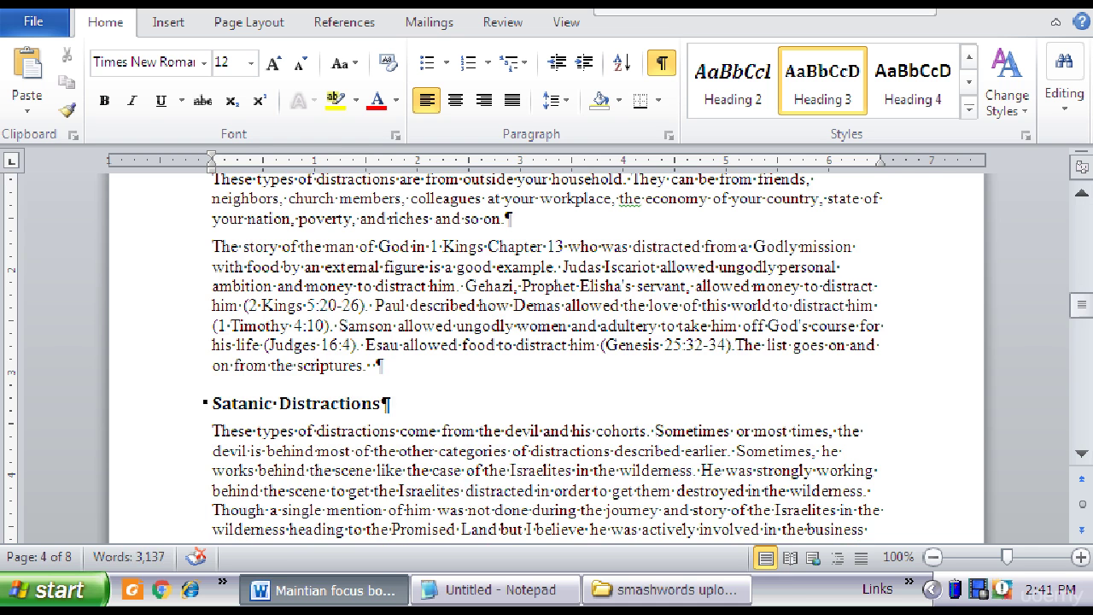
Join the broken line starting "victories over the distractions posed" to the end of the paragraph above that ends with "He won"
{"action": "scroll", "coordinate": [1081, 454], "scroll_direction": "down", "scroll_amount": 4}
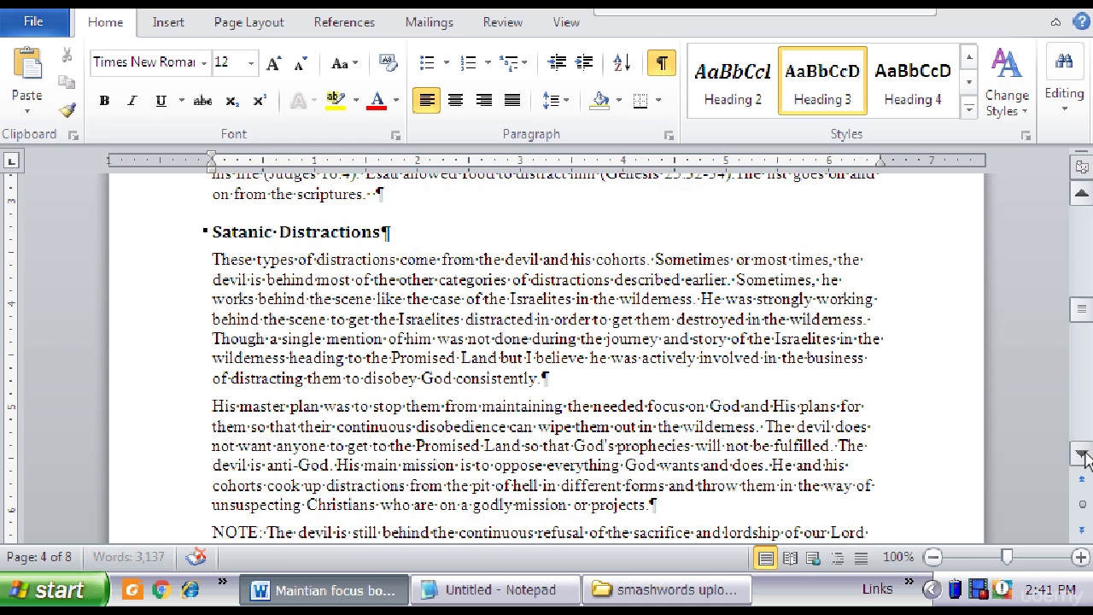
{"action": "scroll", "coordinate": [1081, 453], "scroll_direction": "down", "scroll_amount": 10}
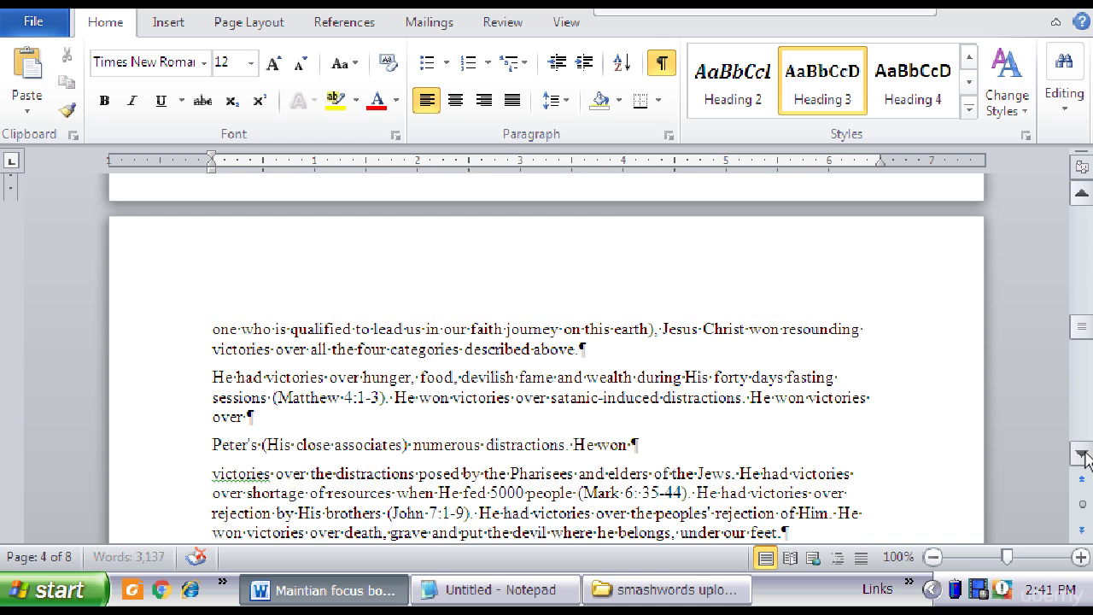
{"action": "scroll", "coordinate": [1082, 454], "scroll_direction": "down", "scroll_amount": 4}
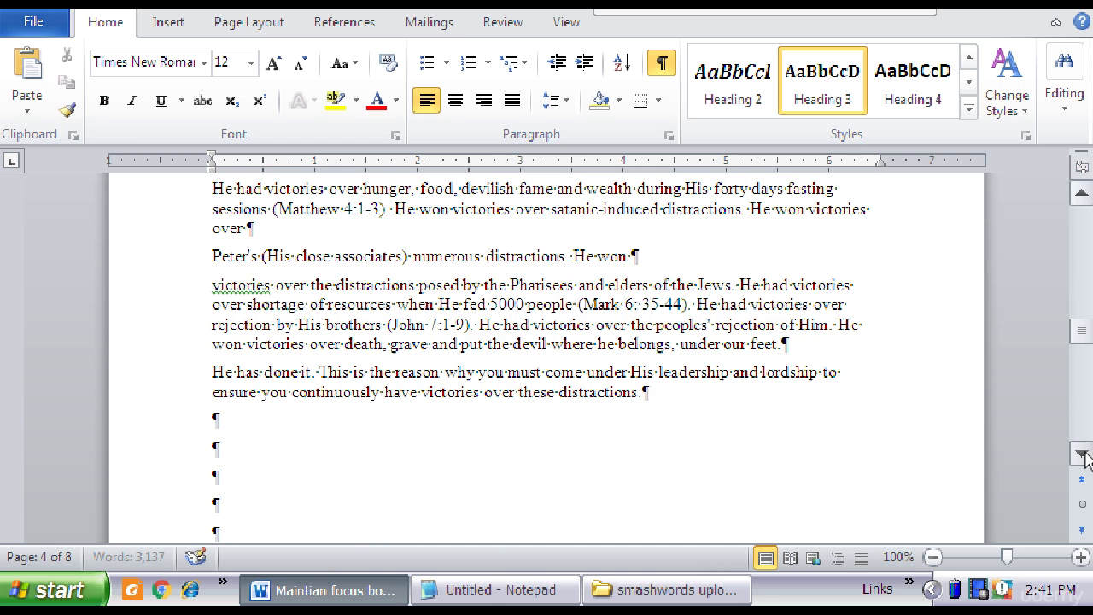
{"action": "left_click", "coordinate": [212, 284]}
{"action": "key", "text": "BackSpace"}
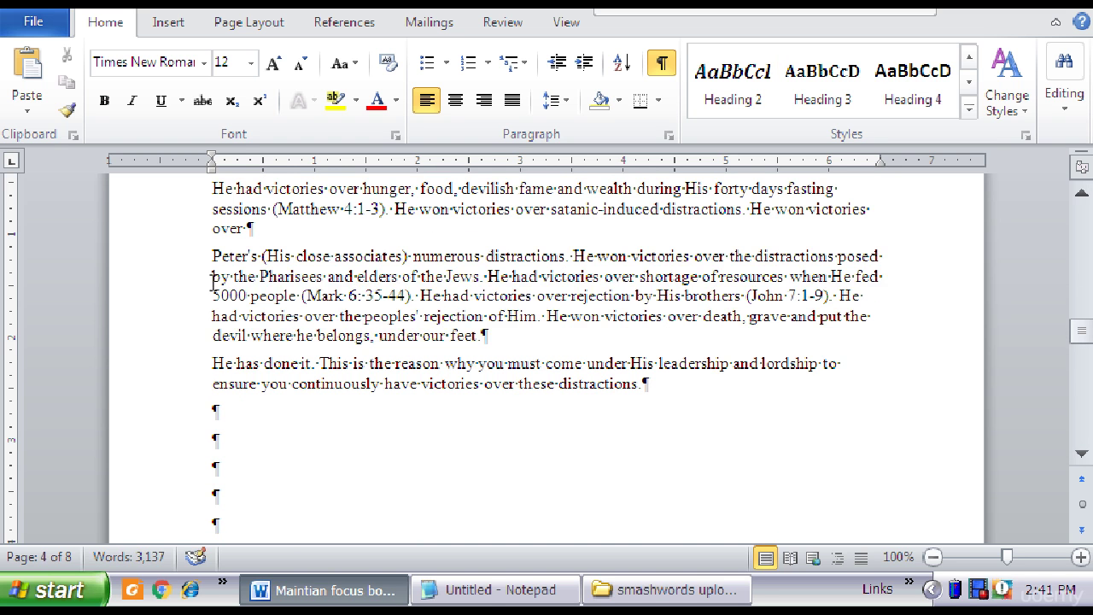
Delete the block of empty paragraphs above the "CHAPTER 3: DOCUMENT IMPORTANT DETAILS OF YOUR PROJECT" heading and the blank paragraph directly below it
{"action": "left_click", "coordinate": [1081, 195]}
{"action": "scroll", "coordinate": [1082, 194], "scroll_direction": "up", "scroll_amount": 4}
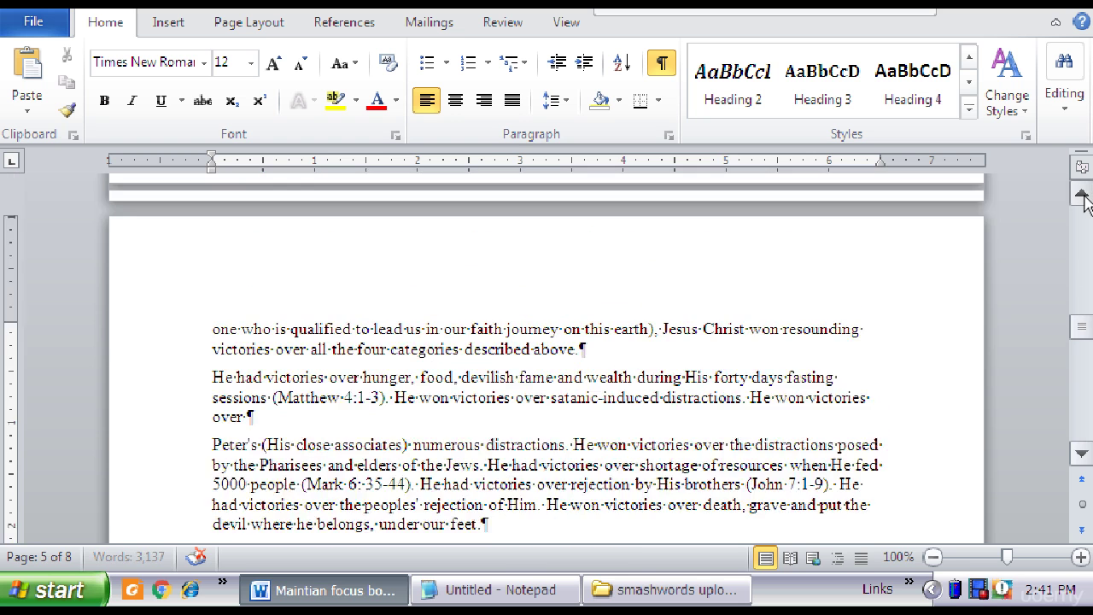
{"action": "left_click", "coordinate": [1082, 458]}
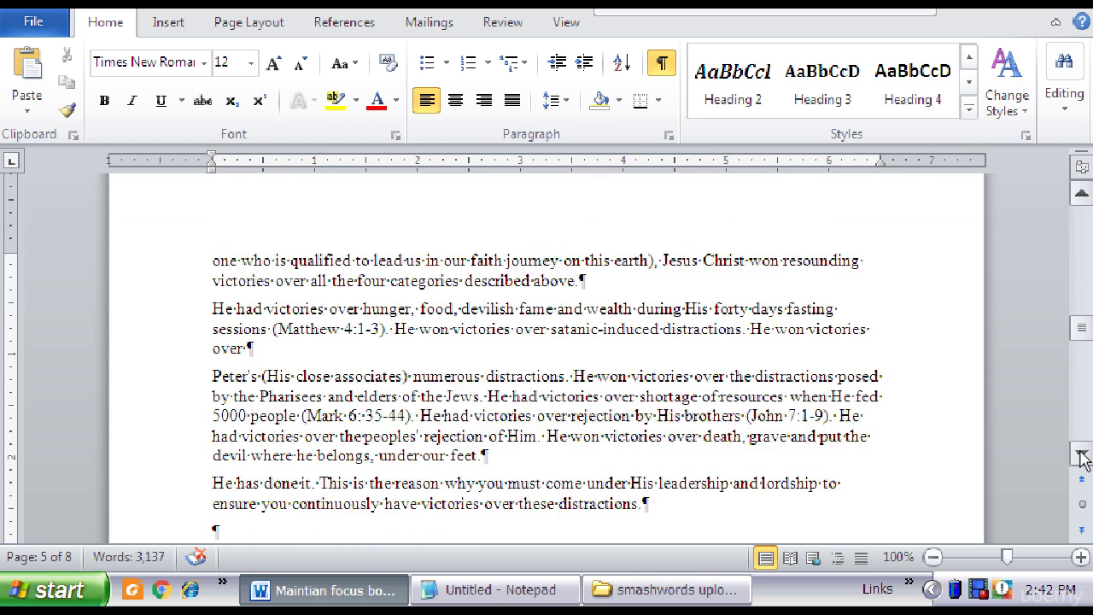
{"action": "left_click_drag", "start_coordinate": [1081, 457], "coordinate": [1083, 432]}
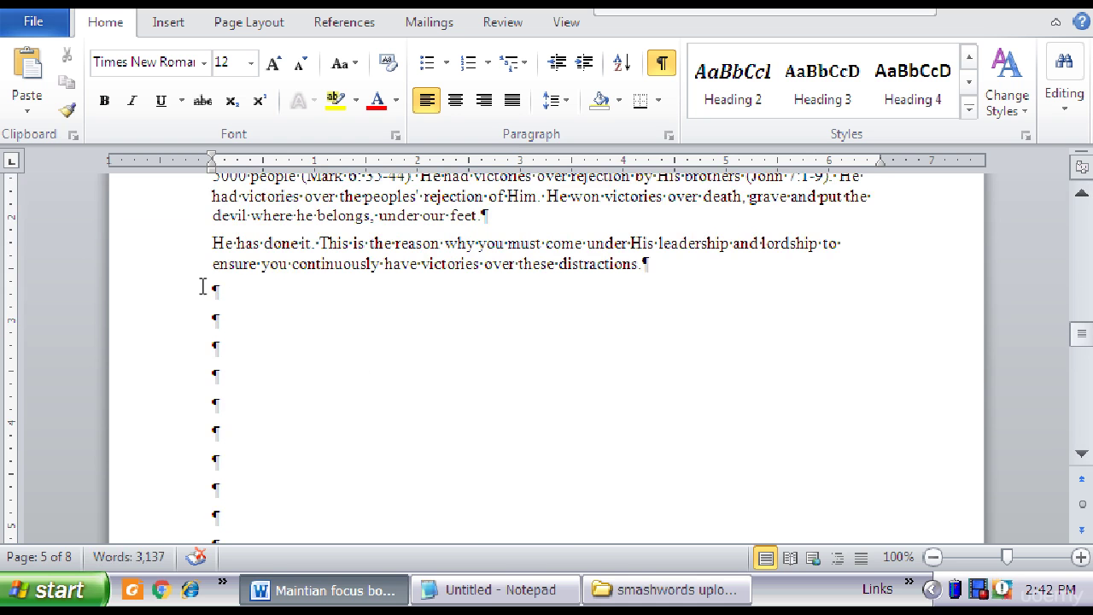
{"action": "left_click_drag", "start_coordinate": [202, 285], "coordinate": [232, 301]}
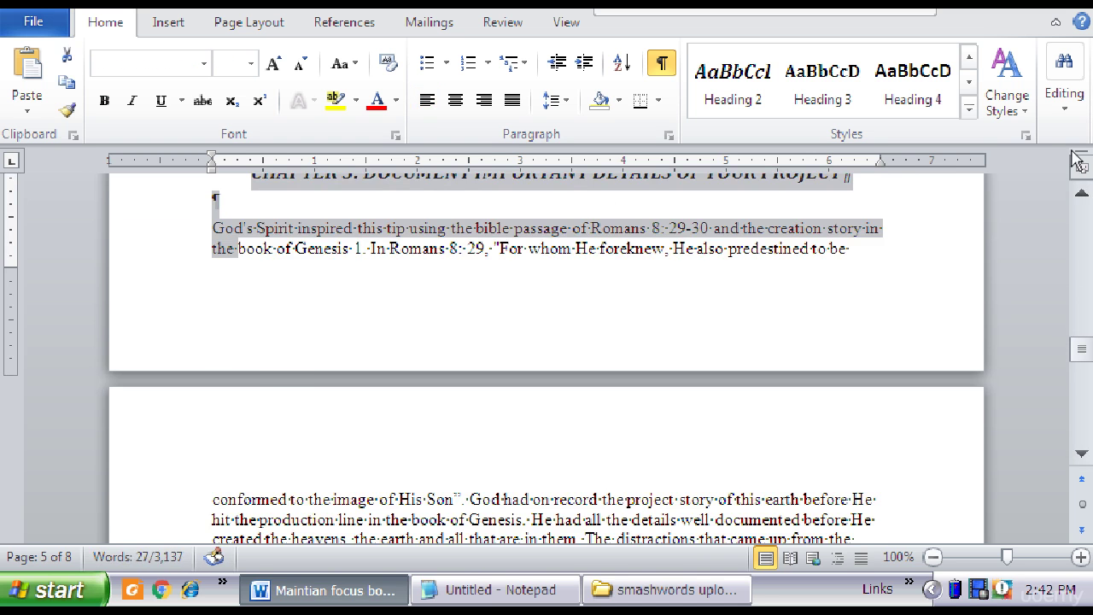
{"action": "left_click", "coordinate": [1081, 195]}
{"action": "left_click", "coordinate": [1081, 196]}
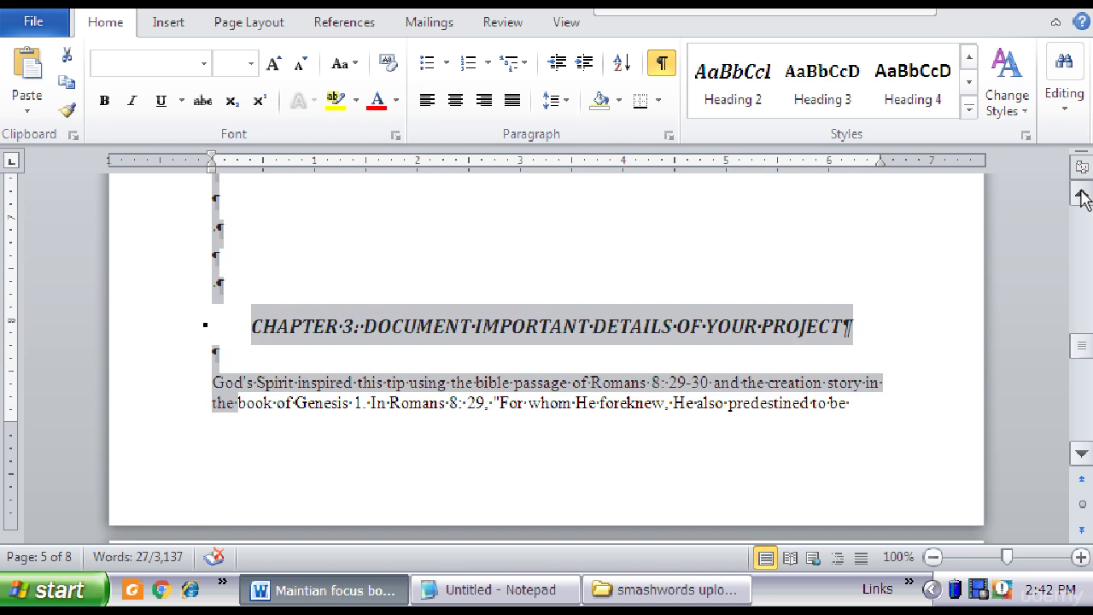
{"action": "left_click", "coordinate": [340, 287]}
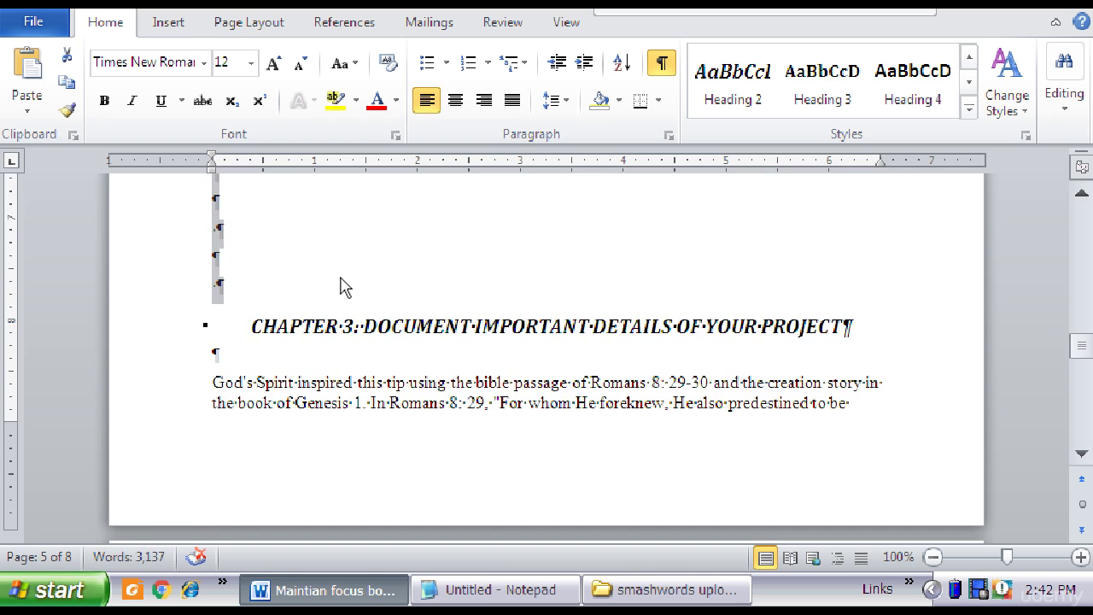
{"action": "scroll", "coordinate": [341, 288], "scroll_direction": "down", "scroll_amount": 1}
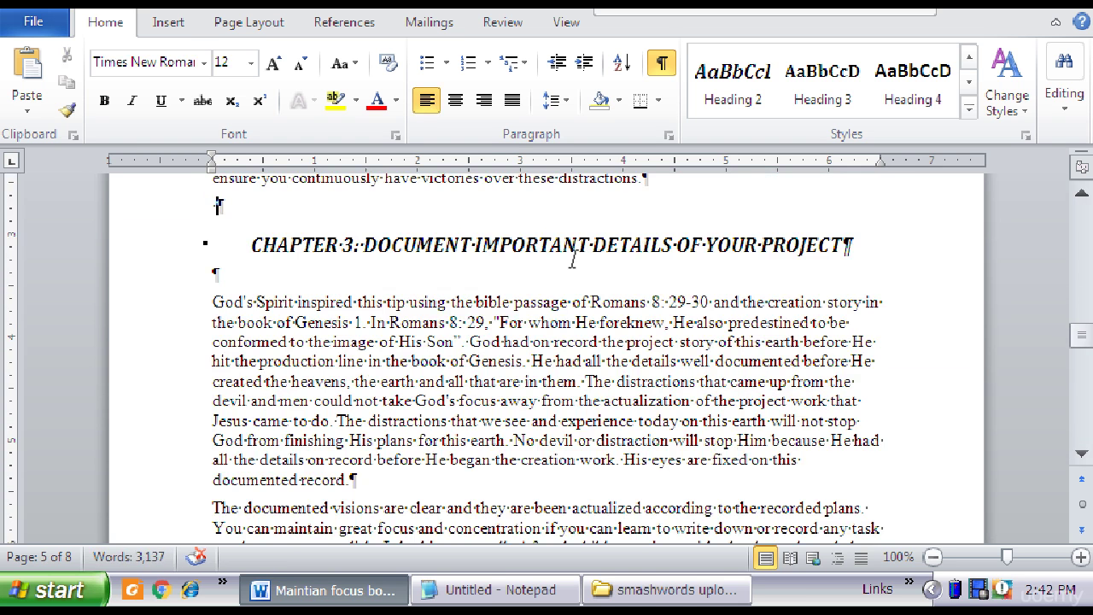
{"action": "key", "text": "BackSpace"}
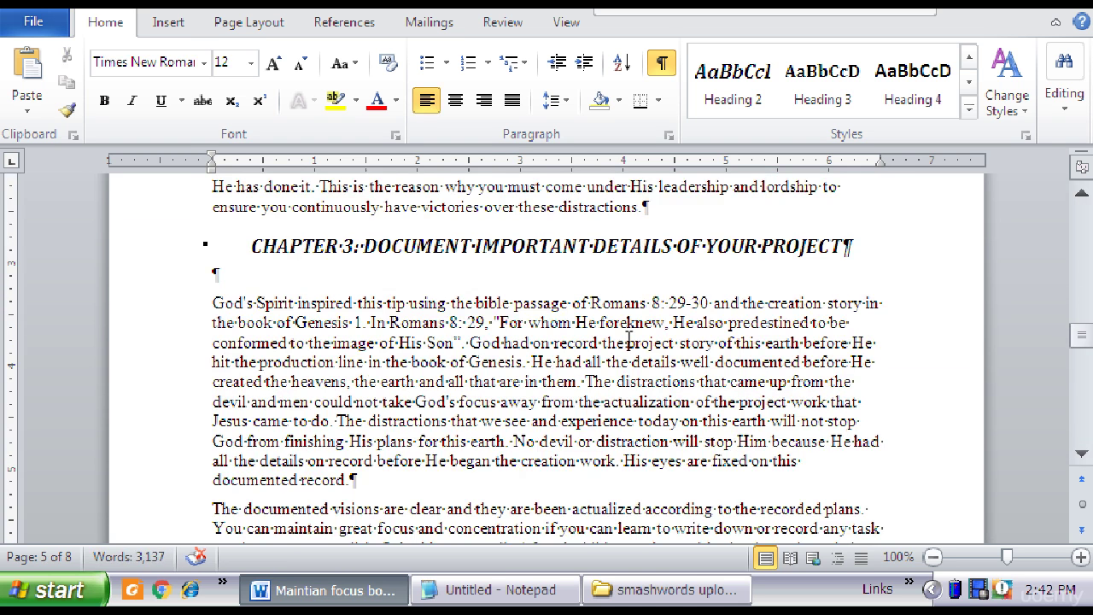
{"action": "left_click", "coordinate": [268, 276]}
{"action": "key", "text": "BackSpace"}
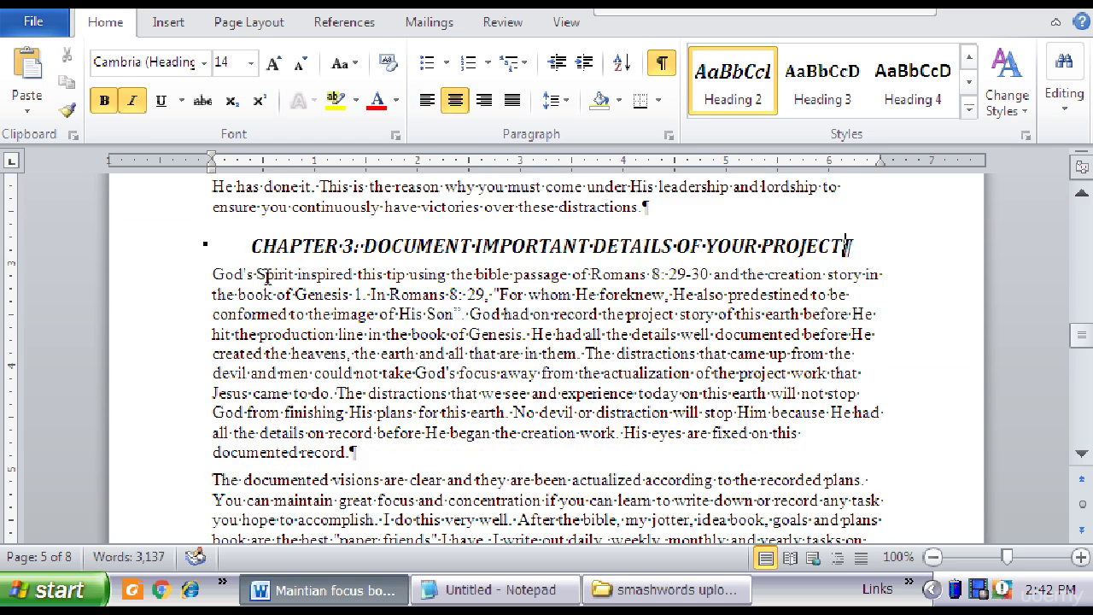
{"action": "left_click", "coordinate": [1083, 454]}
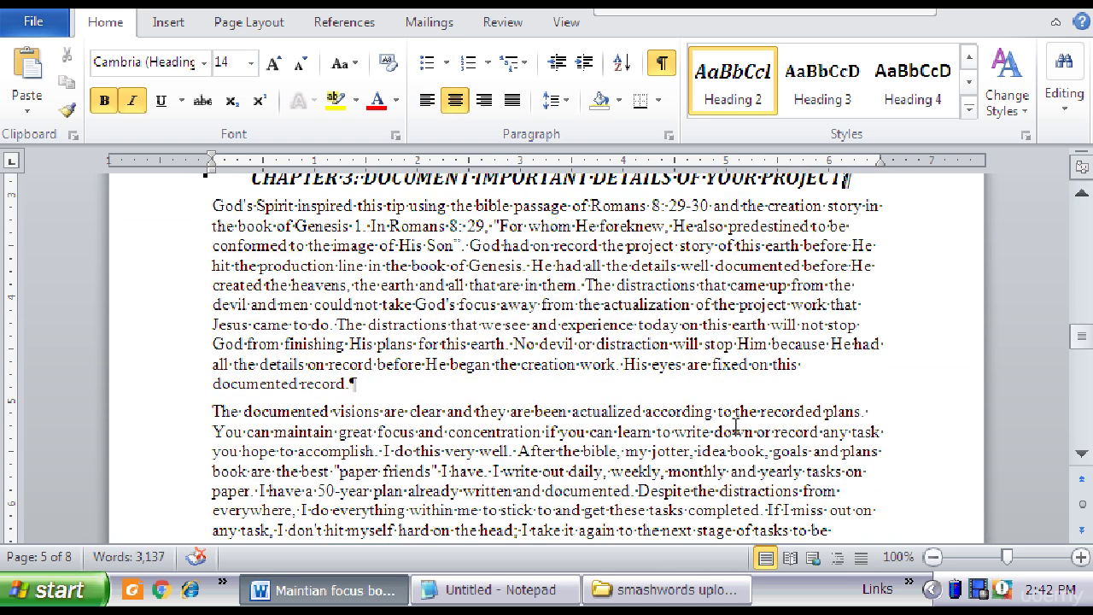
{"action": "left_click", "coordinate": [1082, 455]}
{"action": "left_click", "coordinate": [1083, 455]}
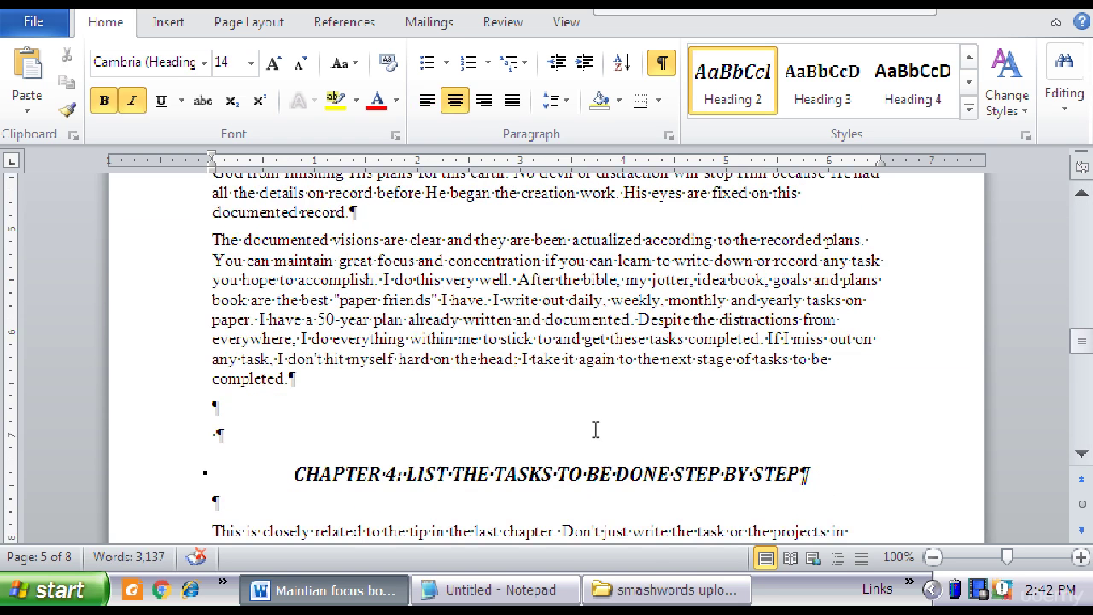
{"action": "left_click", "coordinate": [295, 475]}
{"action": "key", "text": "BackSpace"}
{"action": "key", "text": "ctrl+z"}
Delete the two empty paragraphs above the "CHAPTER 4: LIST THE TASKS TO BE DONE STEP BY STEP" heading and the blank one below it
{"action": "left_click", "coordinate": [166, 410]}
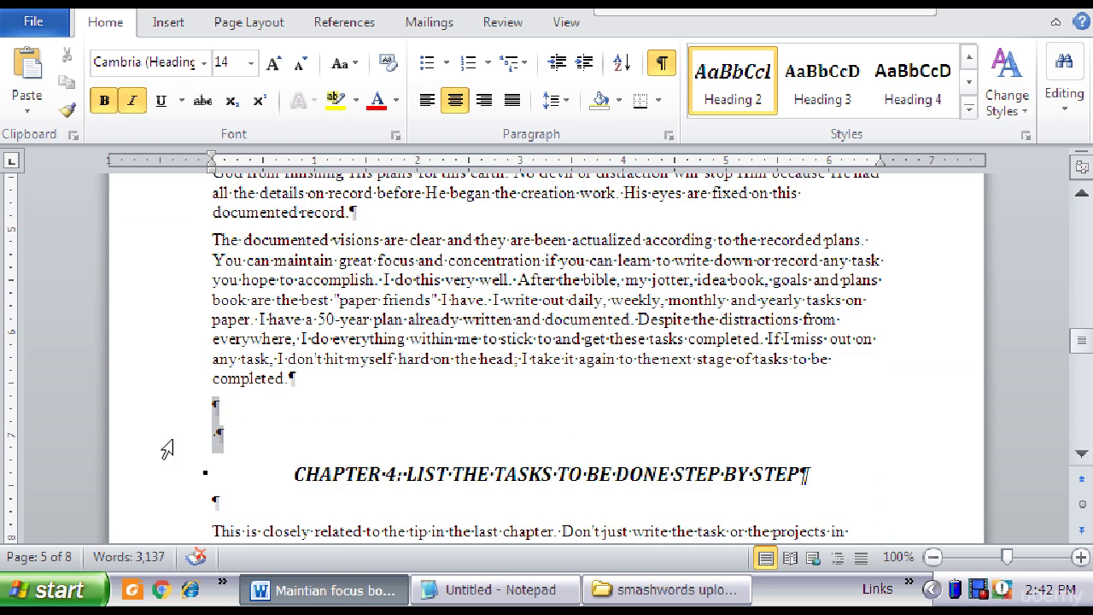
{"action": "key", "text": "Delete"}
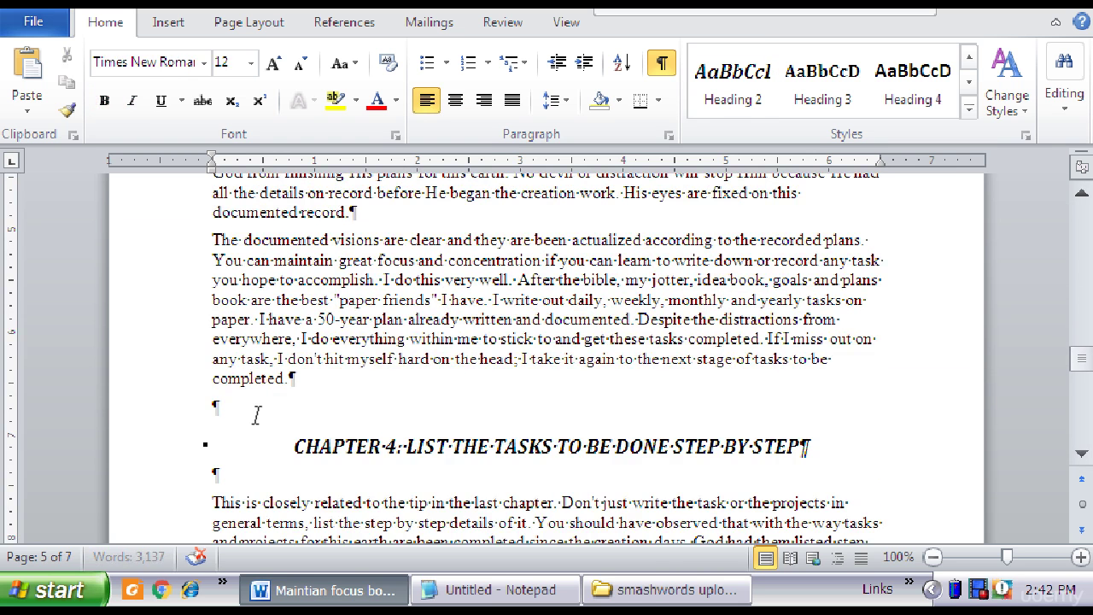
{"action": "key", "text": "BackSpace"}
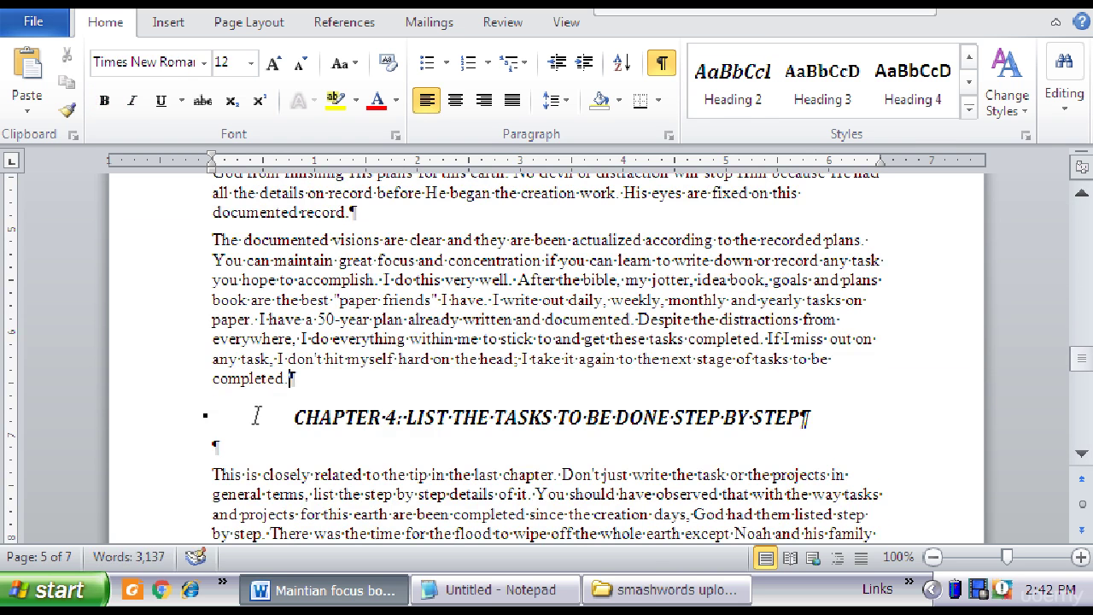
{"action": "left_click", "coordinate": [213, 468]}
{"action": "key", "text": "BackSpace"}
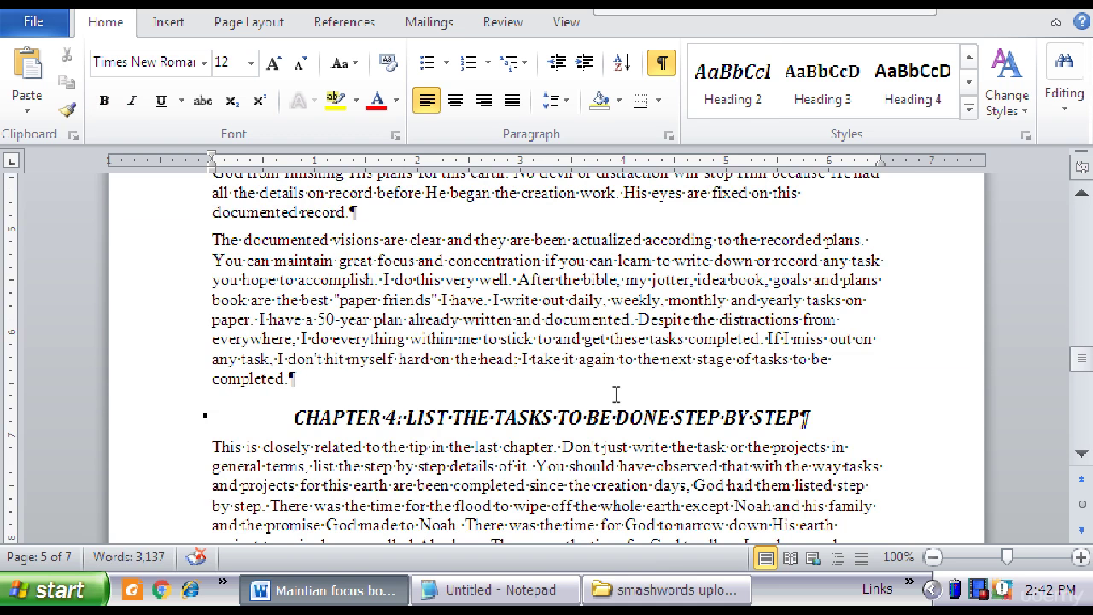
{"action": "left_click", "coordinate": [743, 451]}
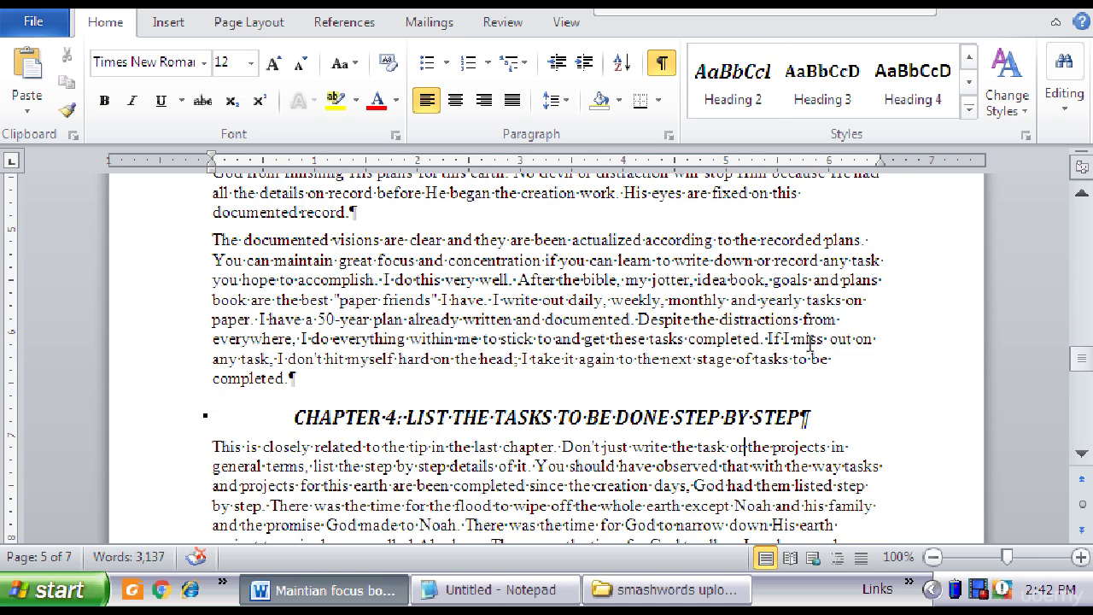